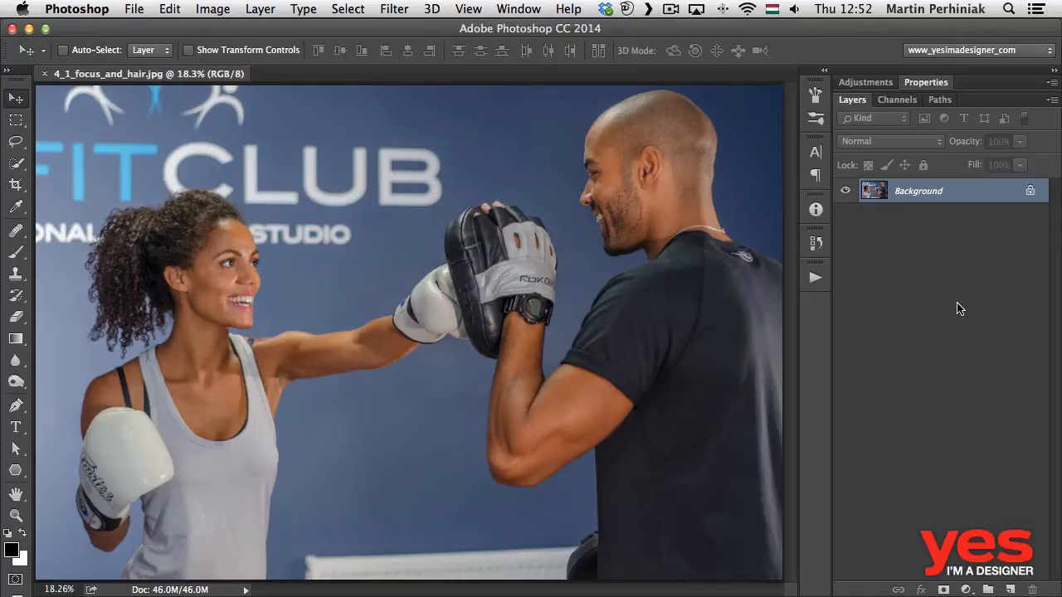
Step: Start a Focus Area selection on the photo and set its In-Focus Range to 5.05
click(363, 12)
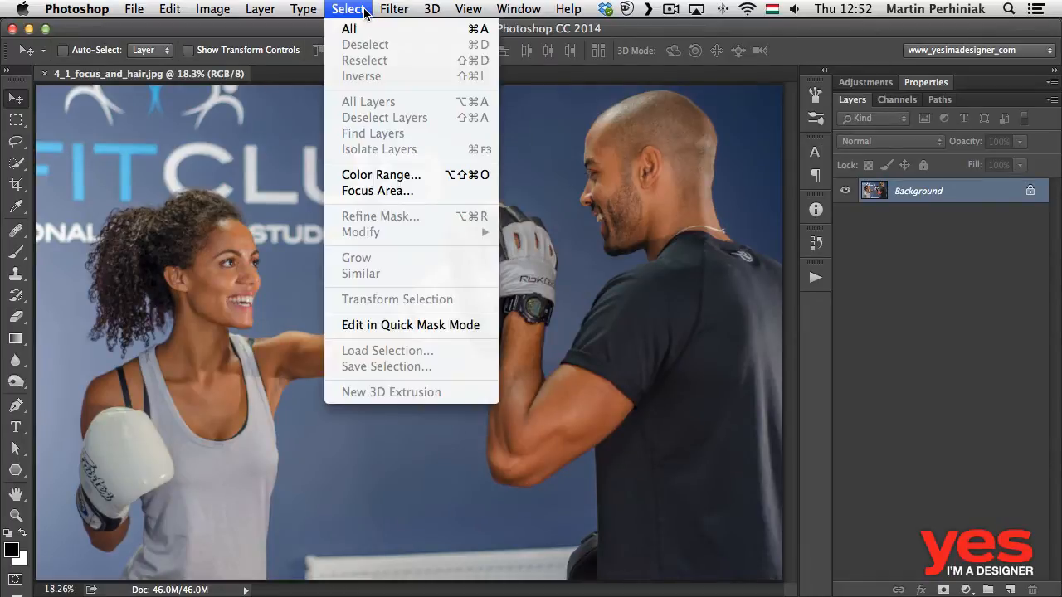
click(404, 197)
drag(654, 91, 1034, 173)
drag(865, 182, 832, 273)
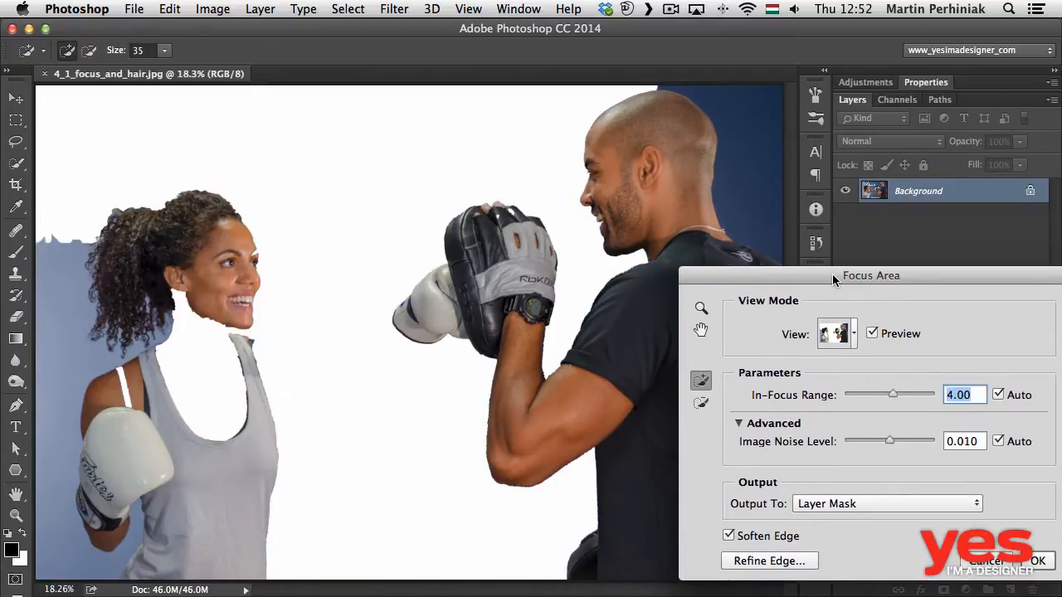
drag(832, 274, 777, 219)
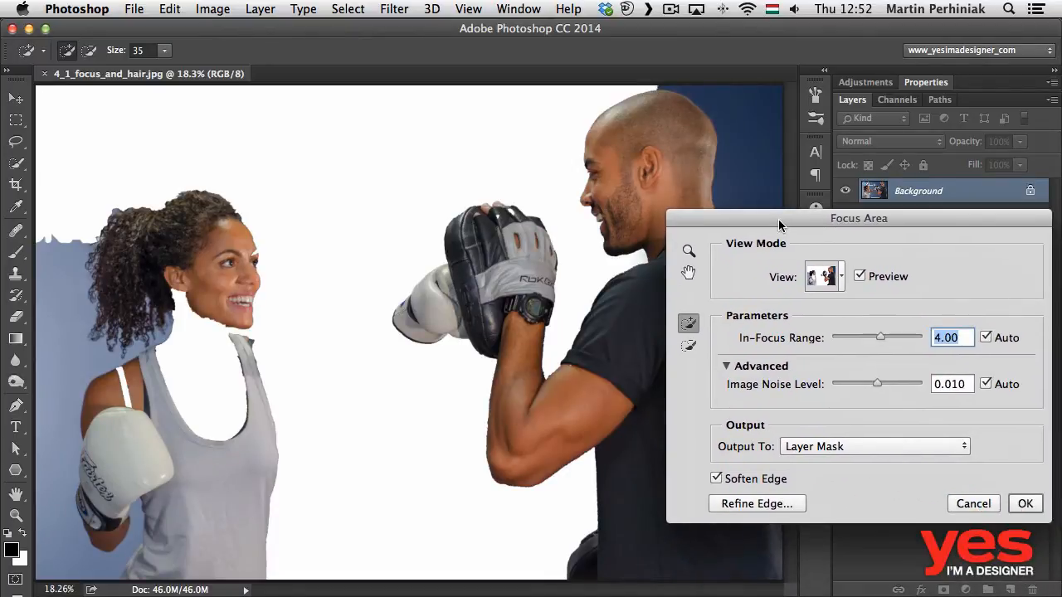
click(892, 338)
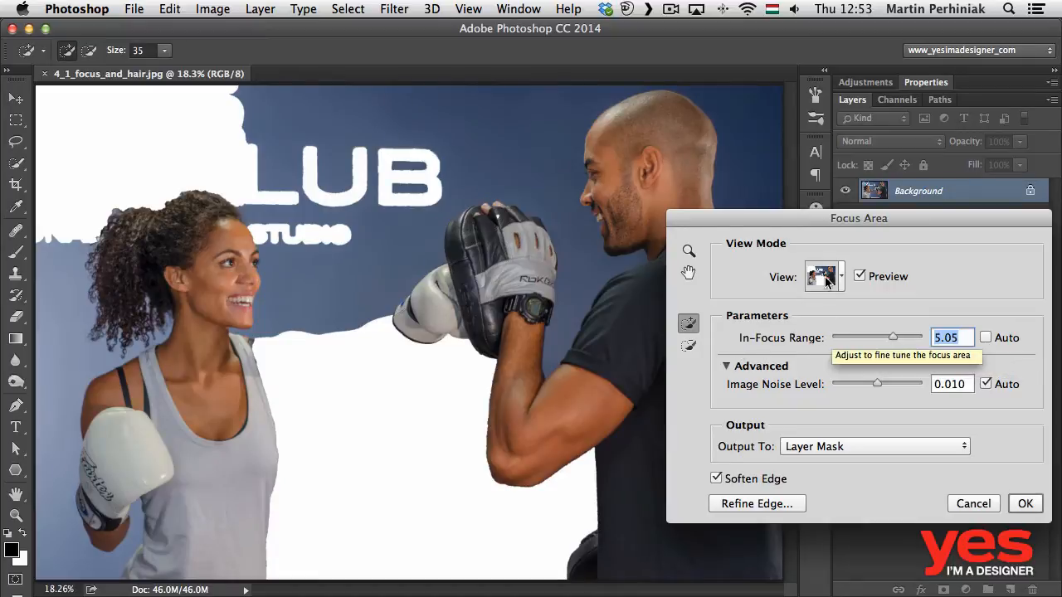
Step: Add the woman's outstretched arm and lower tank top to the focus selection, and subtract the wall behind her back
drag(752, 213, 638, 193)
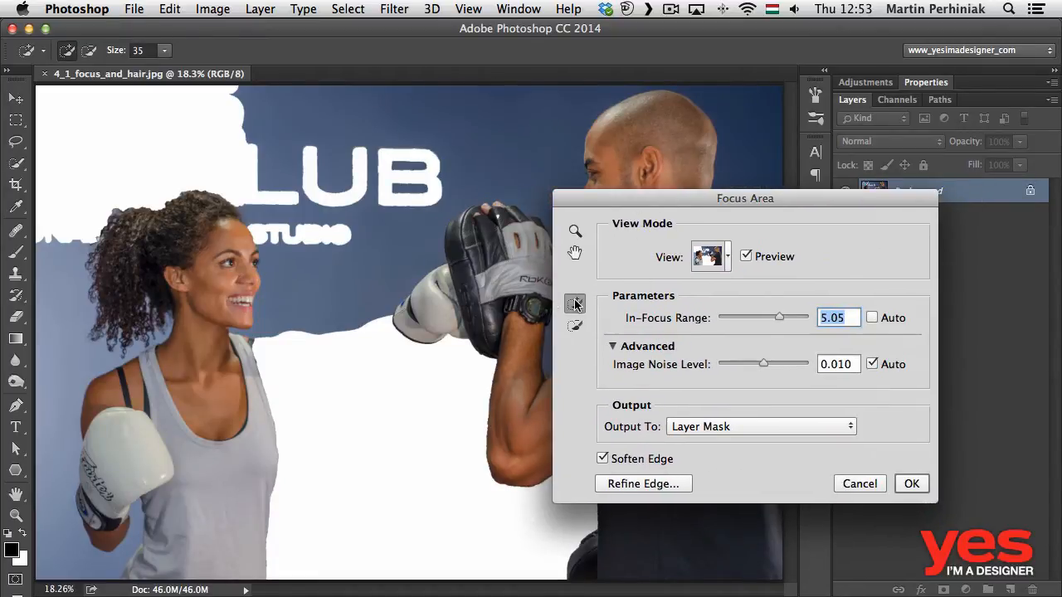
drag(281, 361, 403, 332)
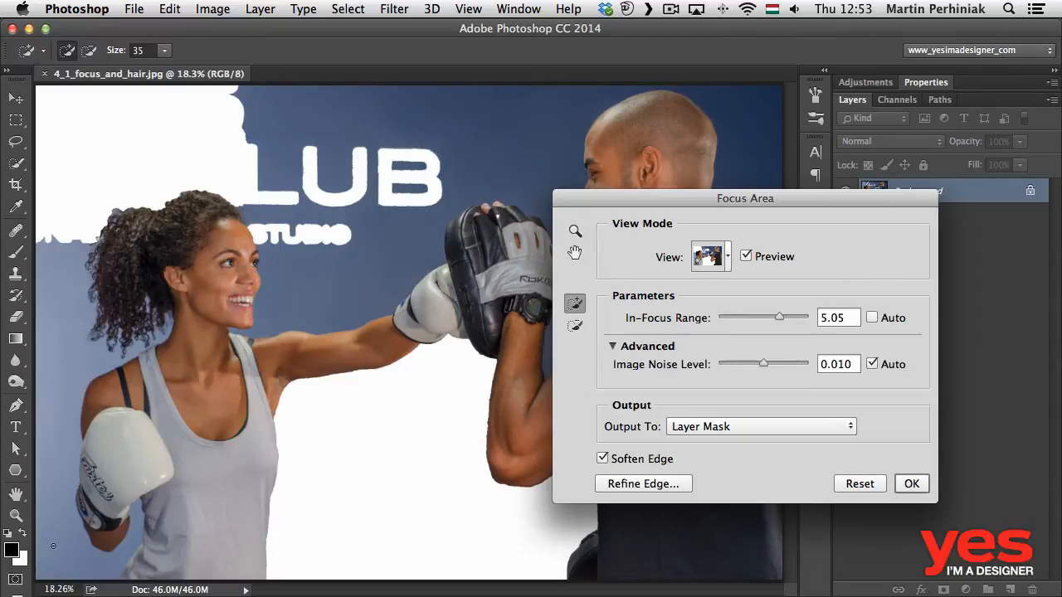
mouse_move(52, 545)
mouse_down()
mouse_move(71, 338)
mouse_move(62, 280)
mouse_up()
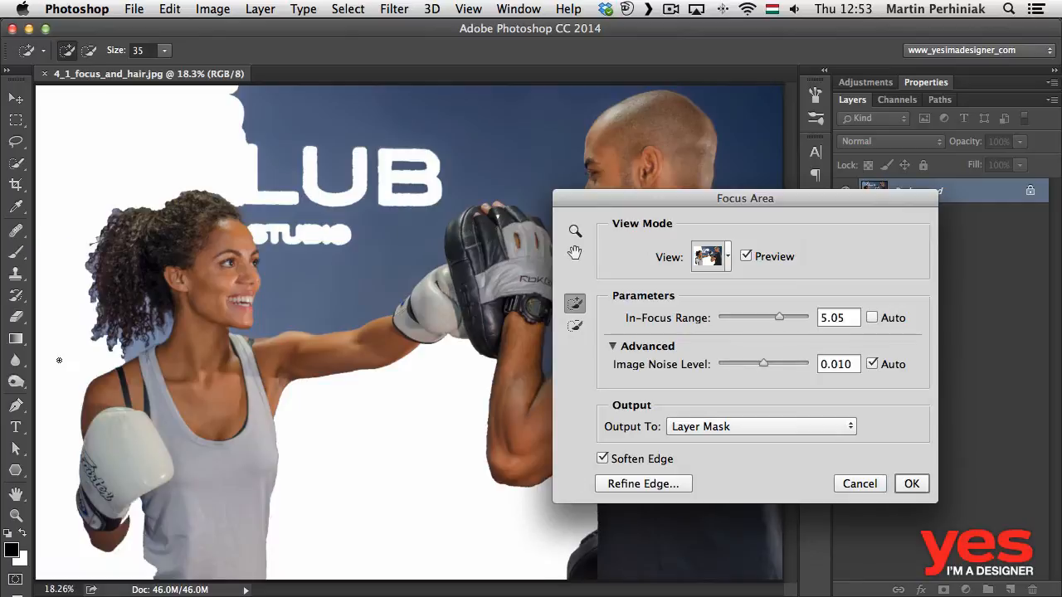
drag(151, 565, 120, 584)
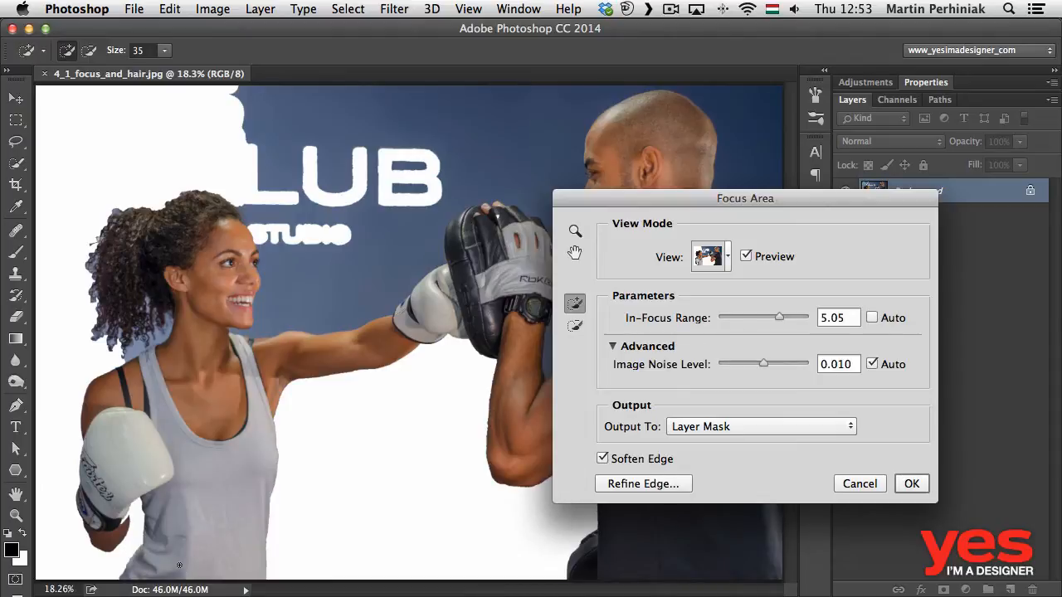
Step: Subtract the lettered wall between the two people and the background patches beneath the woman's hair from the focus selection
mouse_move(297, 120)
mouse_down()
mouse_move(315, 189)
mouse_move(301, 289)
mouse_up()
drag(414, 158, 401, 205)
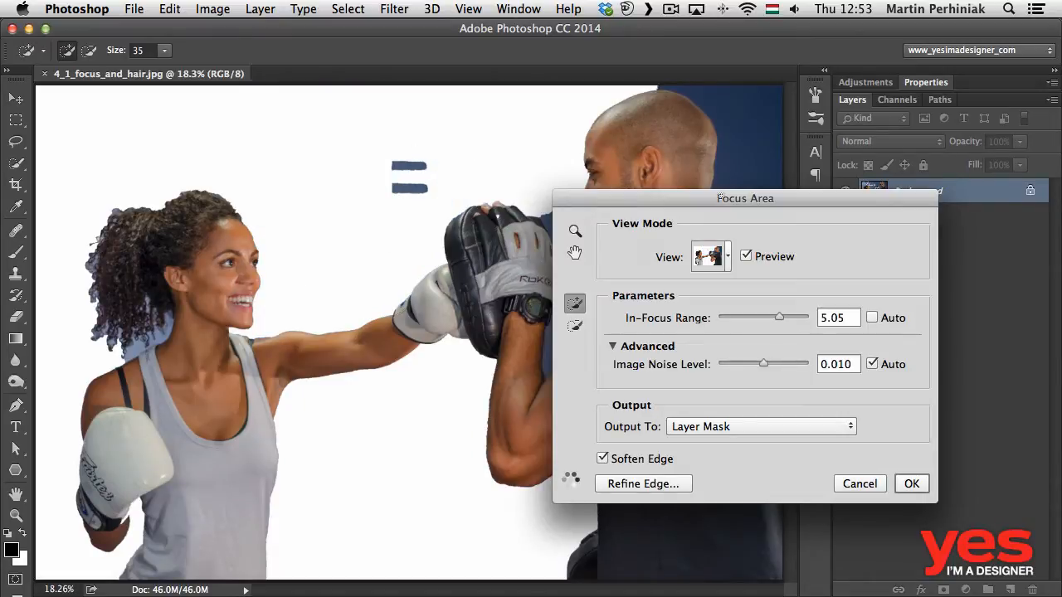
drag(145, 347, 131, 351)
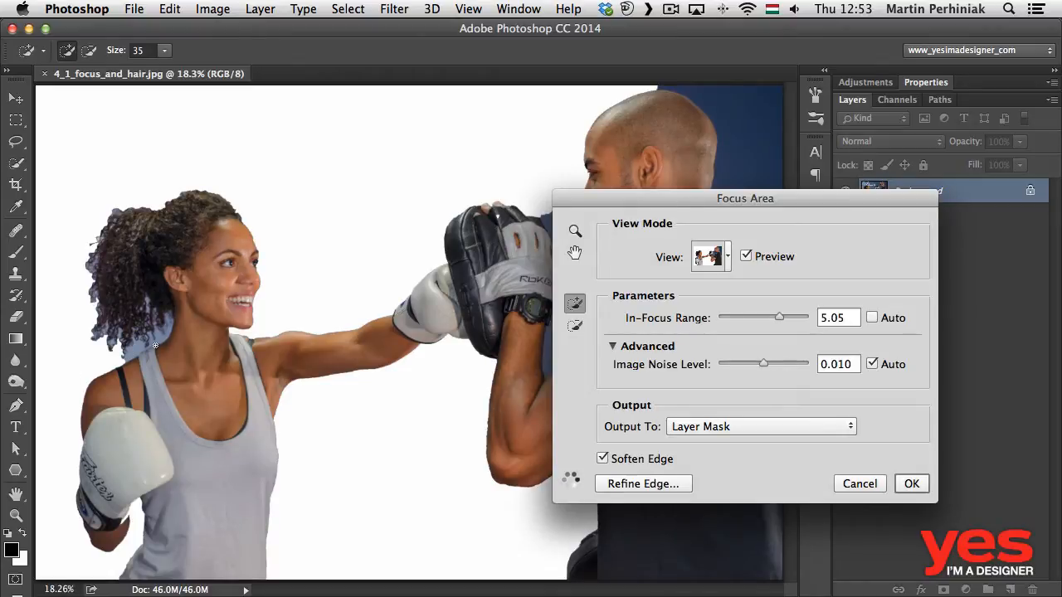
key(alt)
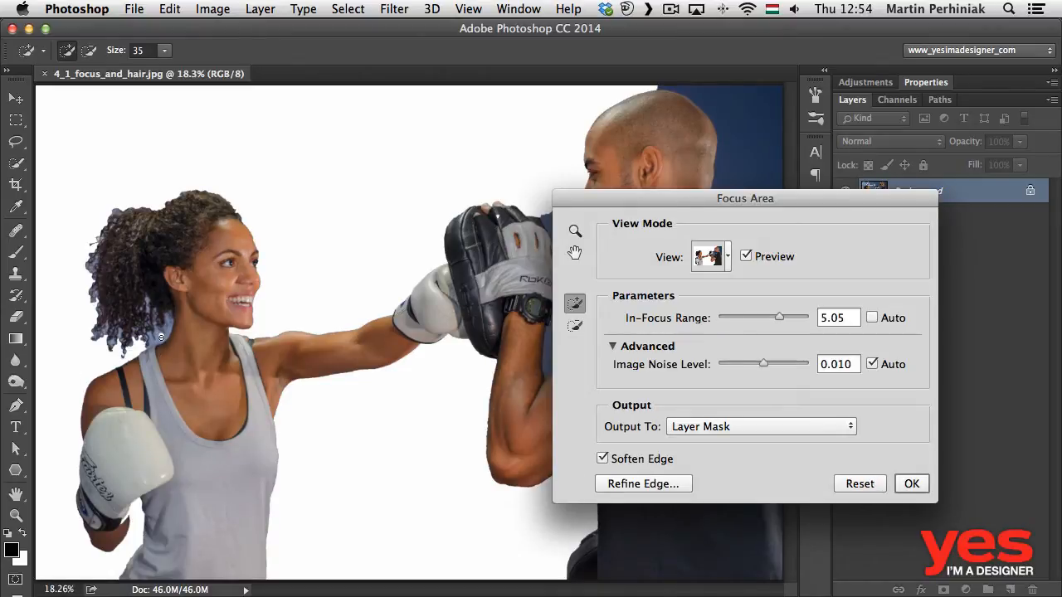
alt+click(161, 337)
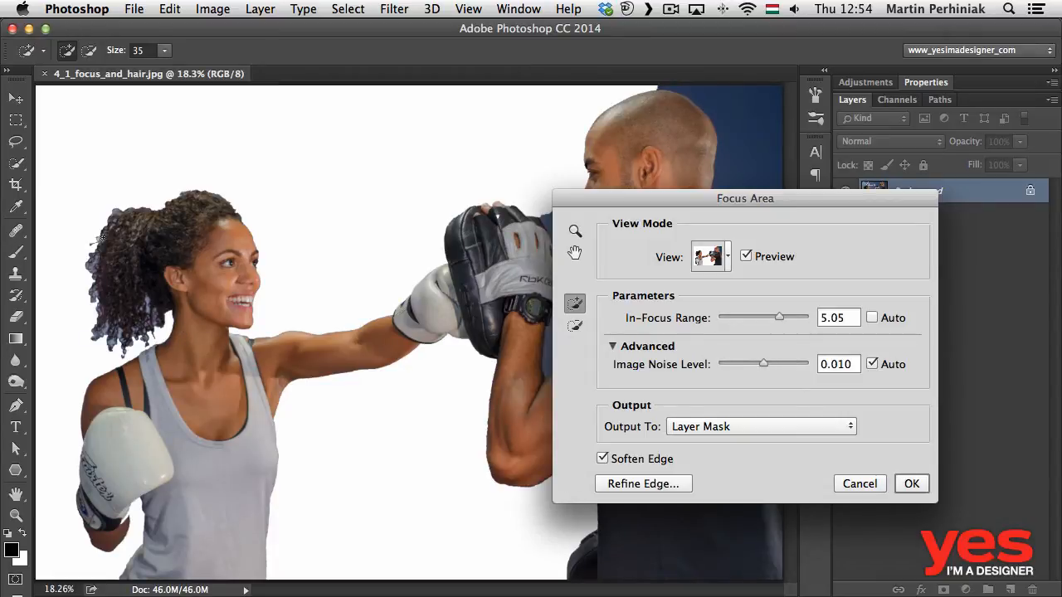
Step: Subtract the remaining blue wall in front of the man's face and behind his head from the focus selection
drag(679, 196, 119, 145)
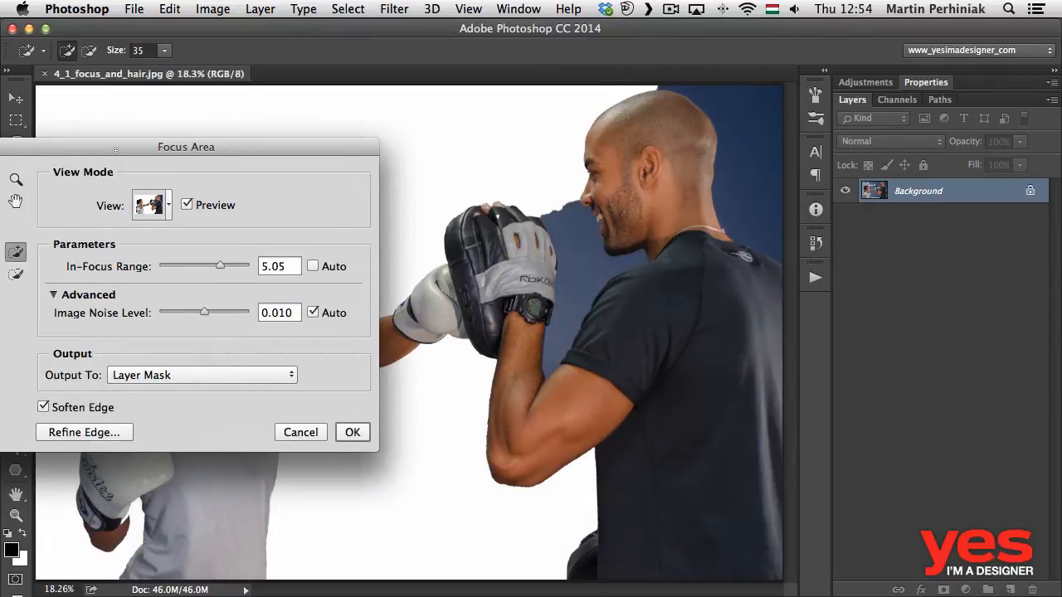
key(alt)
drag(567, 213, 599, 263)
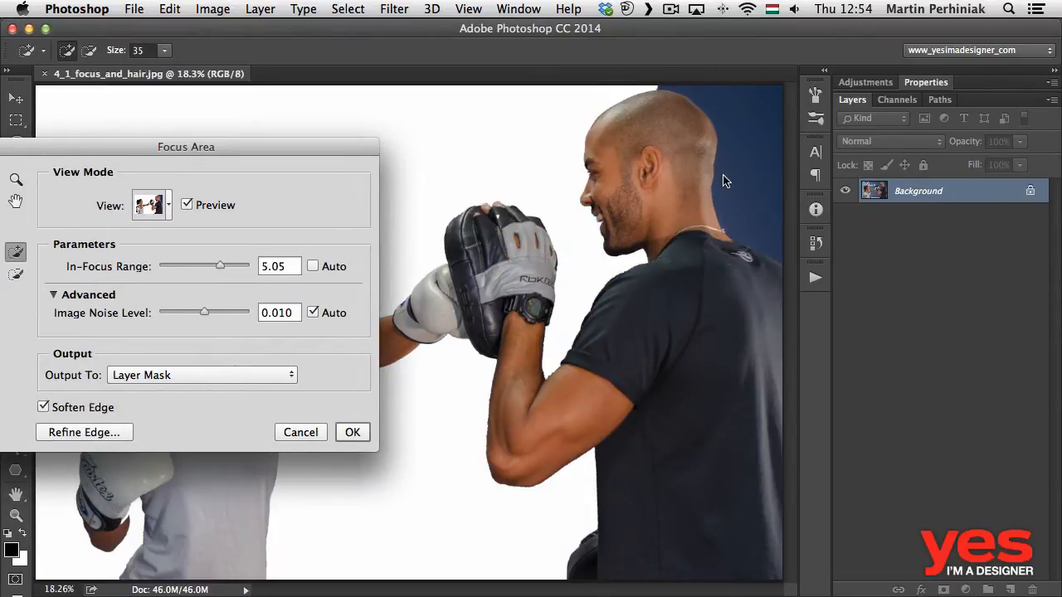
key(alt)
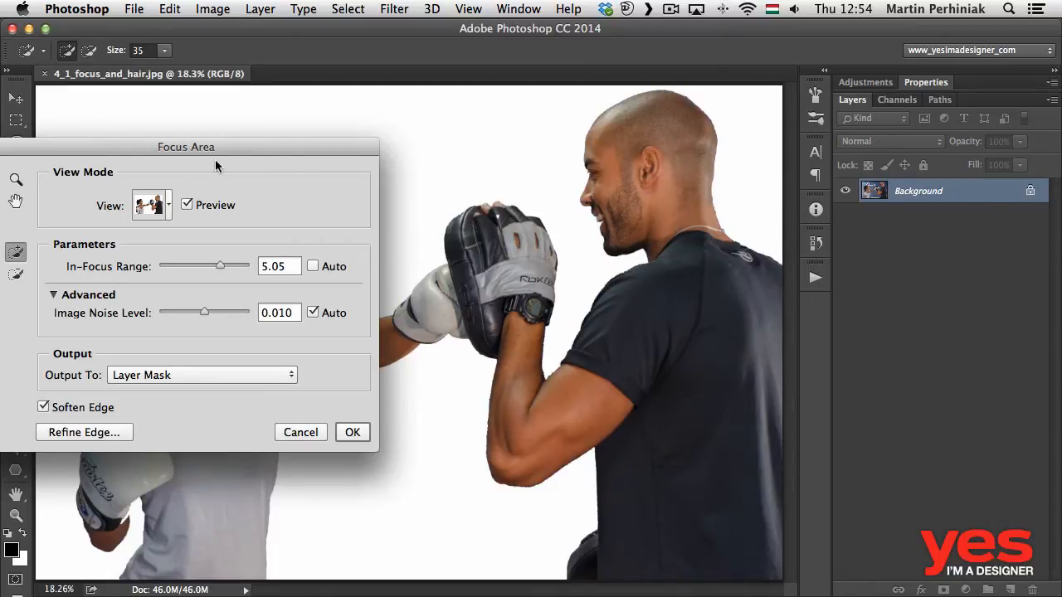
Step: Keep Soften Edge on and Layer Mask as the output, and open Refine Edge for the focus selection
drag(186, 145, 766, 120)
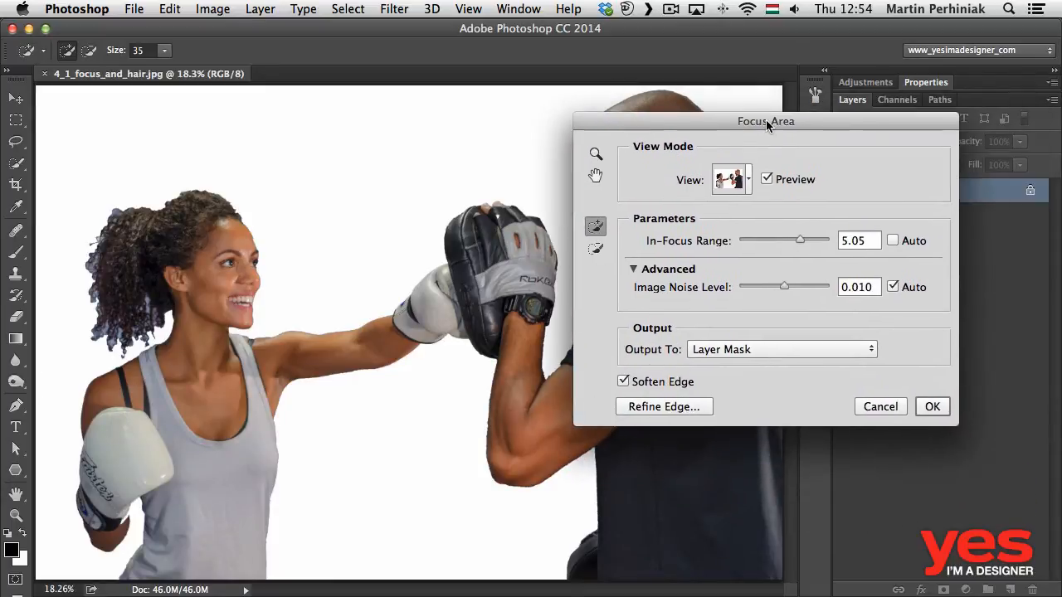
click(625, 383)
click(633, 271)
click(634, 270)
click(655, 407)
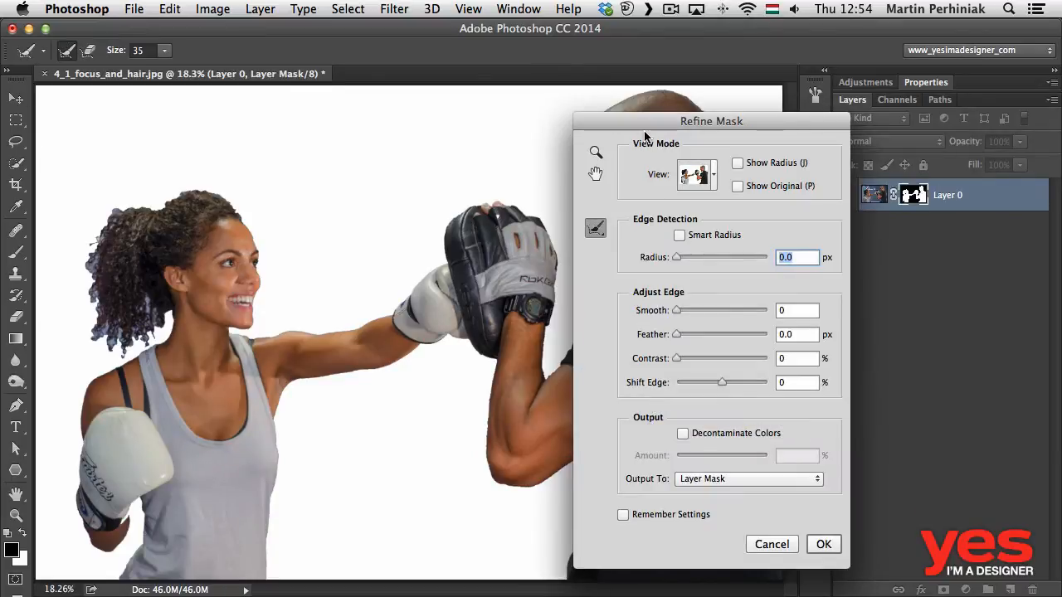
Step: Turn on Smart Radius and set the mask's edge detection radius to 4.2 px, judging it on the woman's arm and face
mouse_move(645, 133)
mouse_down()
mouse_move(775, 125)
mouse_move(496, 104)
mouse_move(644, 126)
mouse_up()
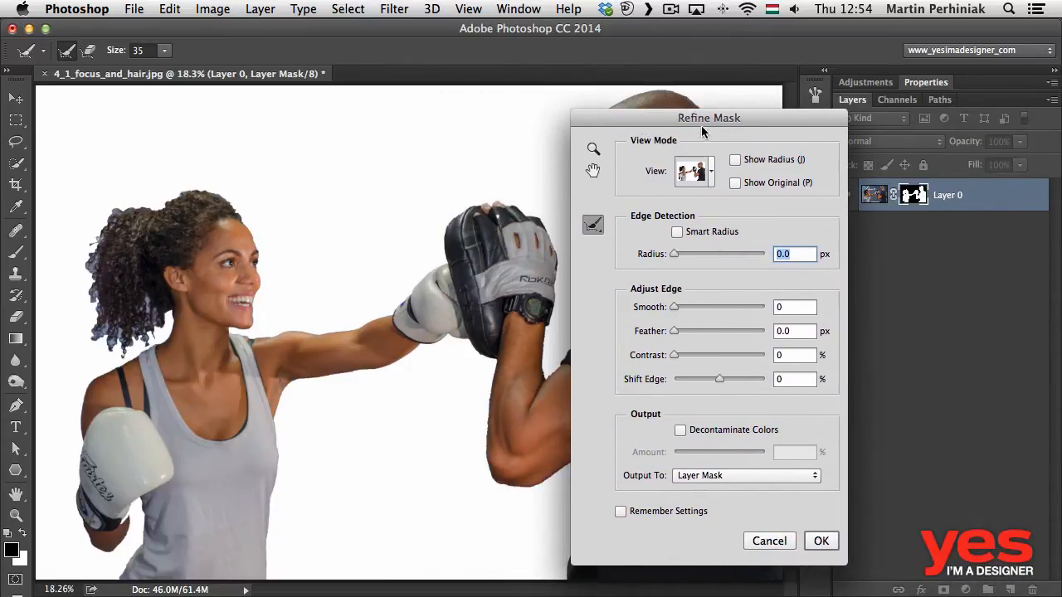
drag(685, 117, 846, 106)
click(860, 223)
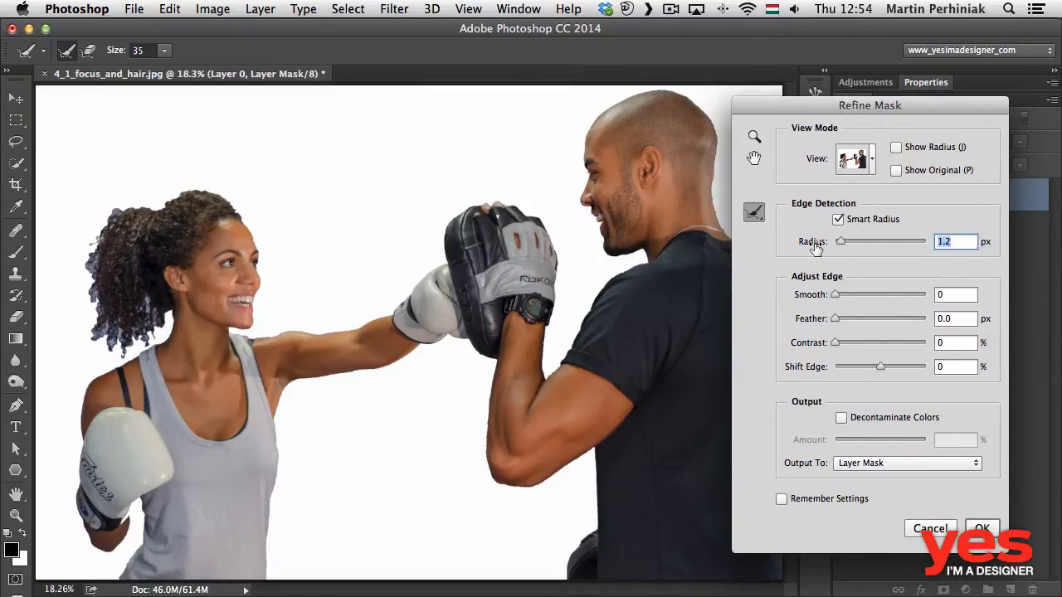
drag(355, 332, 448, 330)
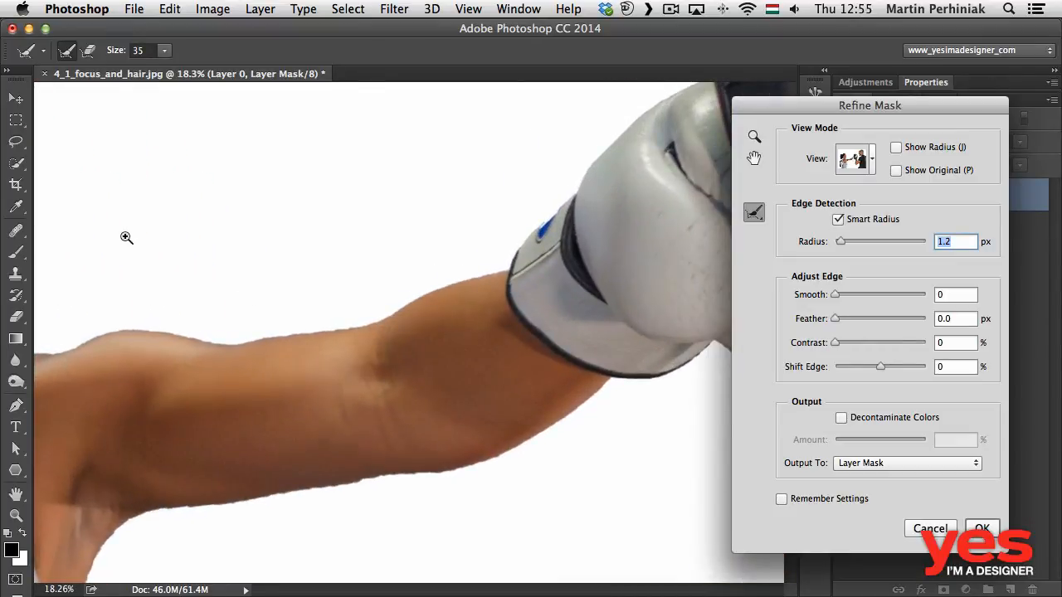
drag(344, 290, 504, 265)
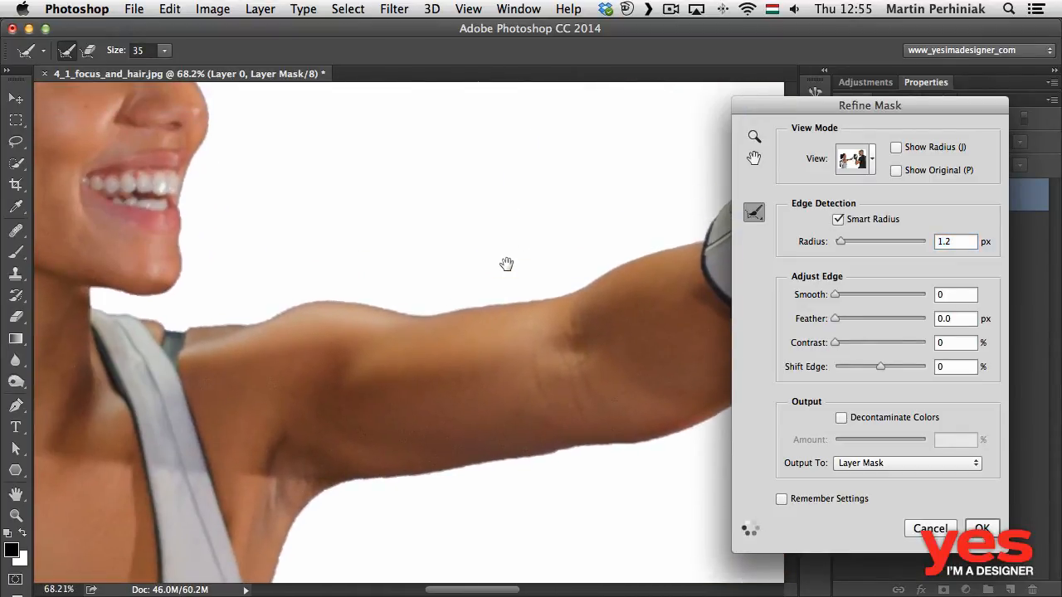
click(867, 242)
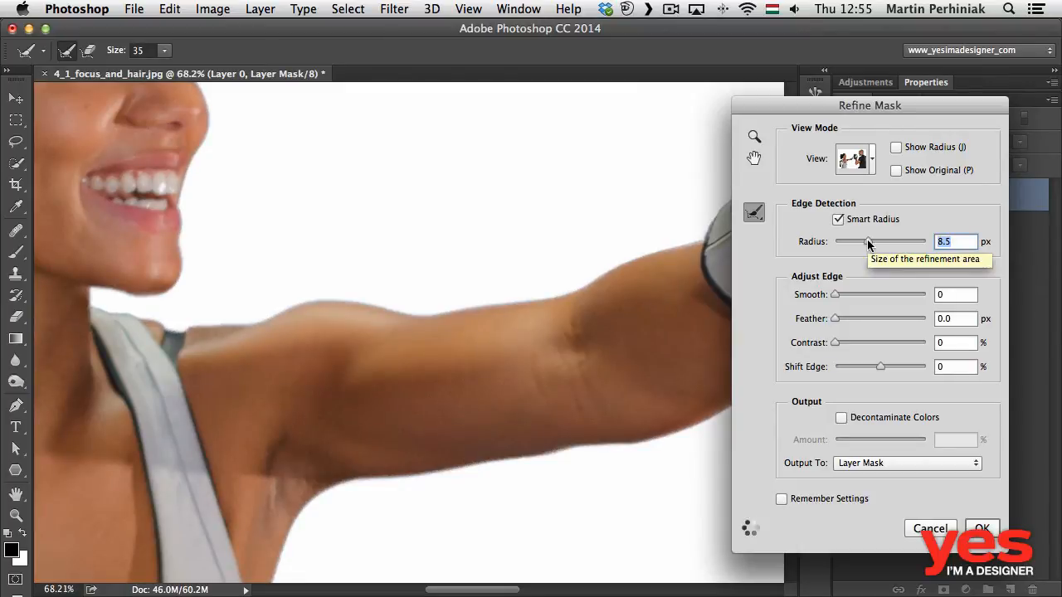
drag(247, 166, 354, 354)
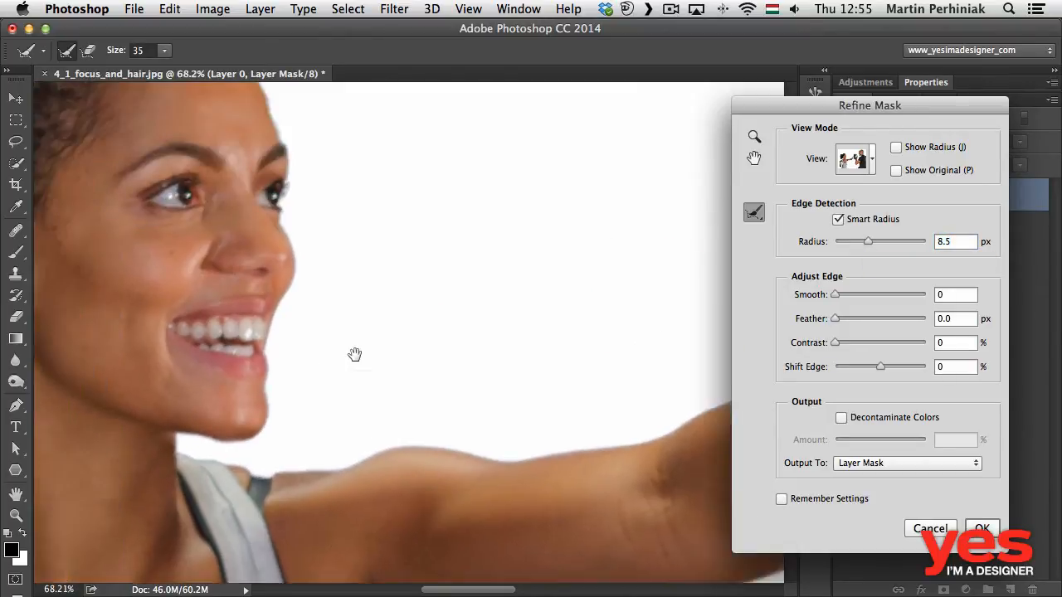
drag(371, 202, 420, 244)
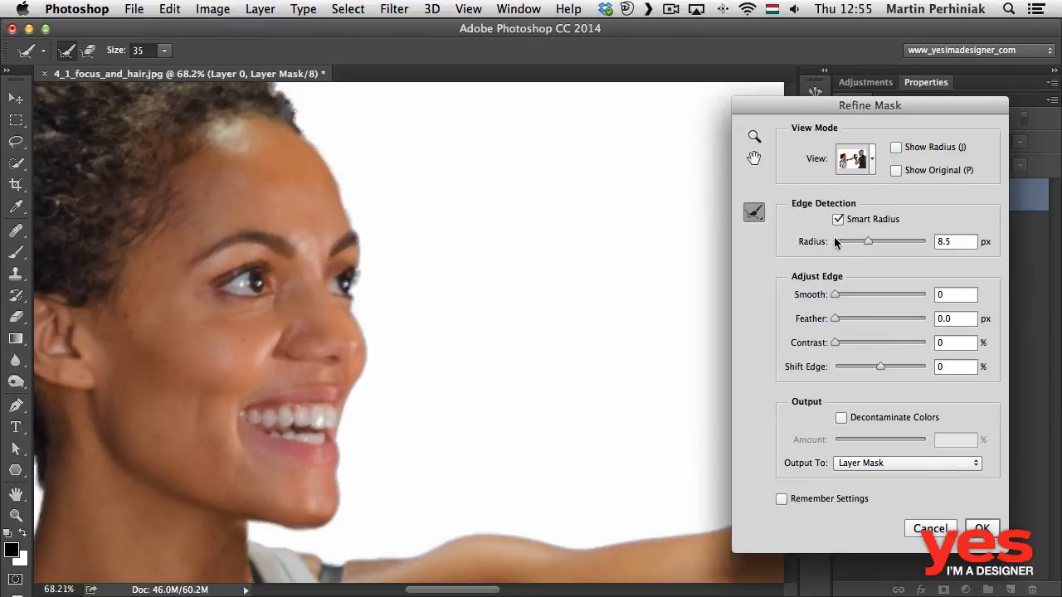
click(856, 242)
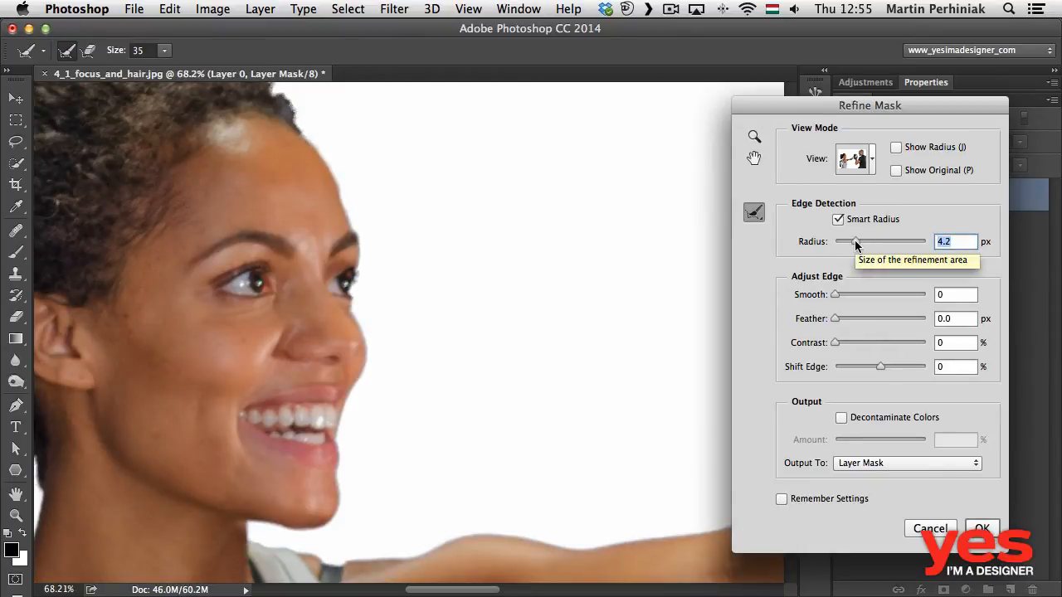
Step: Set the mask edge contrast to 24% and check the edges of the woman's arm and face
drag(678, 398, 476, 166)
click(856, 341)
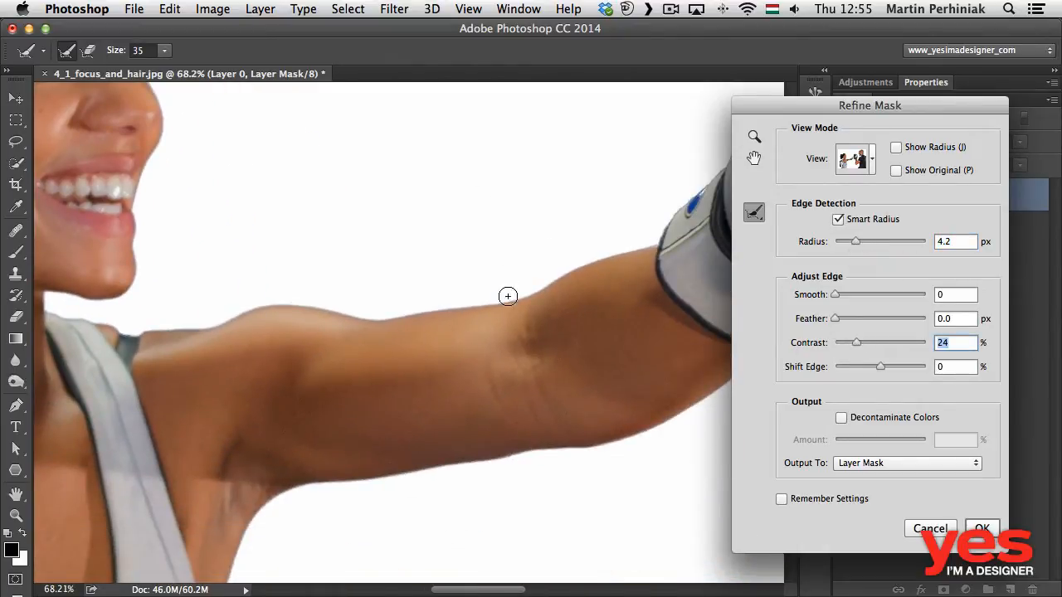
drag(358, 180, 448, 362)
drag(380, 247, 479, 294)
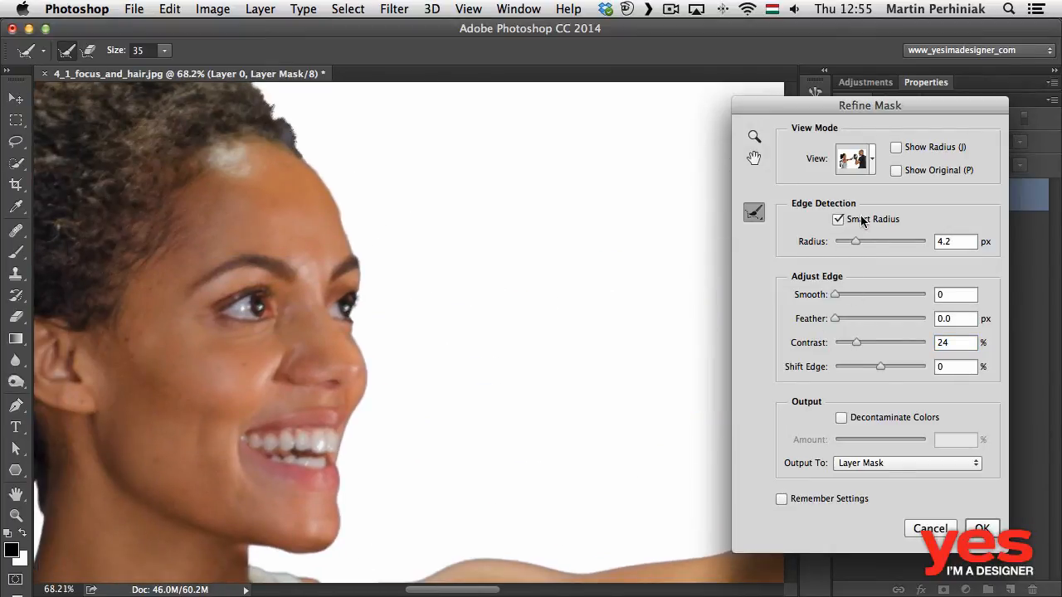
Step: Compare the refined mask with the original along the edges of the woman's arm and the man's punching pad
drag(579, 445, 371, 150)
click(902, 170)
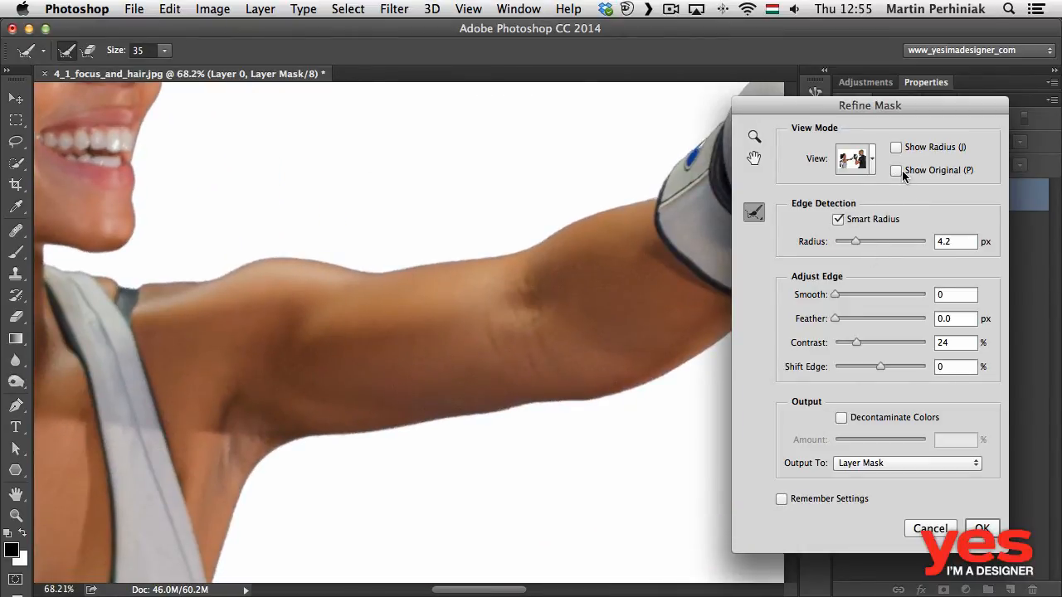
click(896, 170)
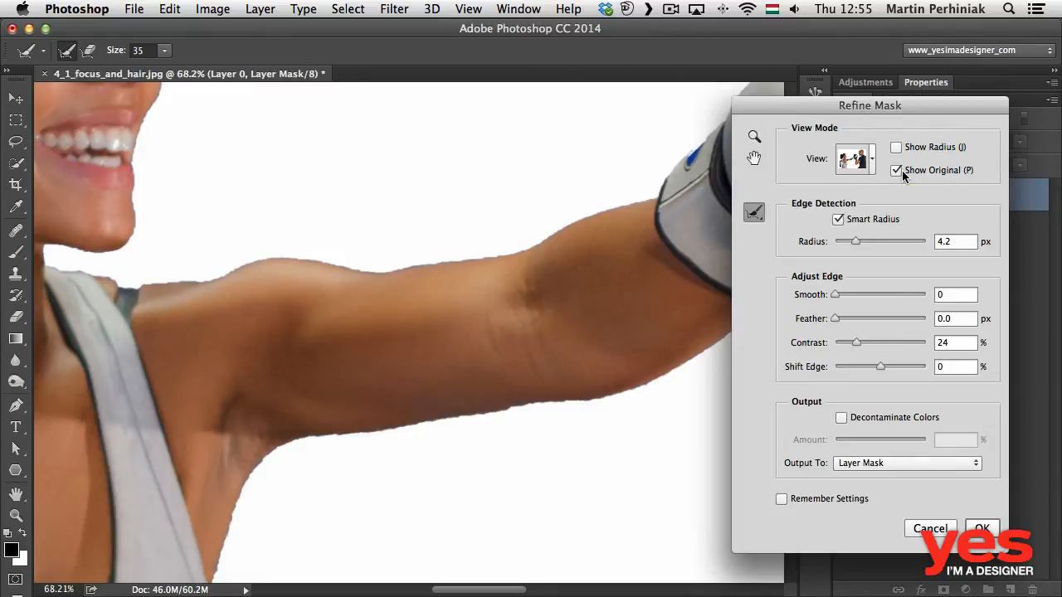
click(896, 170)
drag(452, 225, 365, 426)
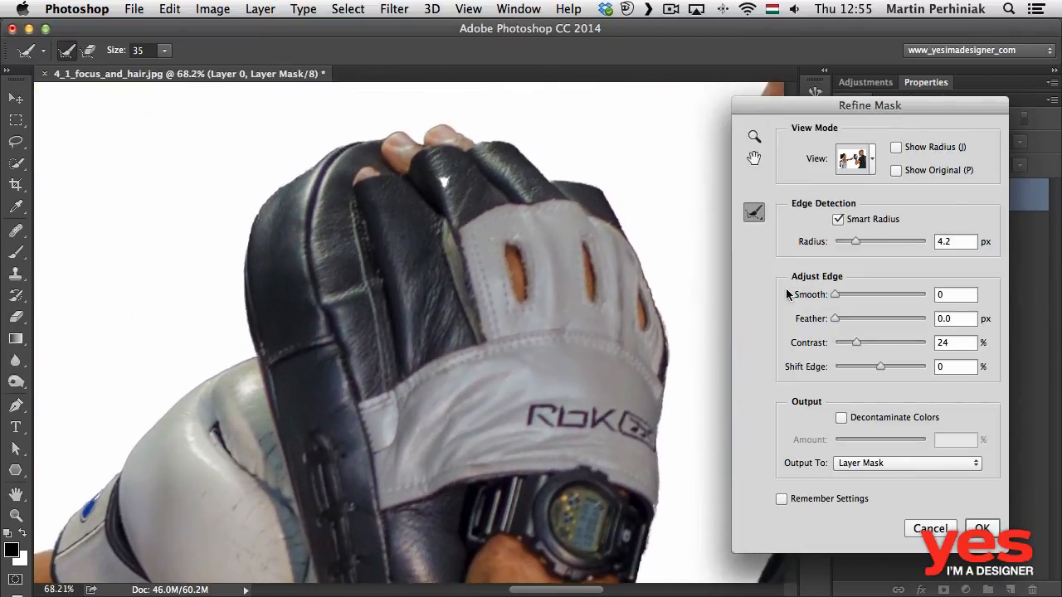
key(p)
click(929, 169)
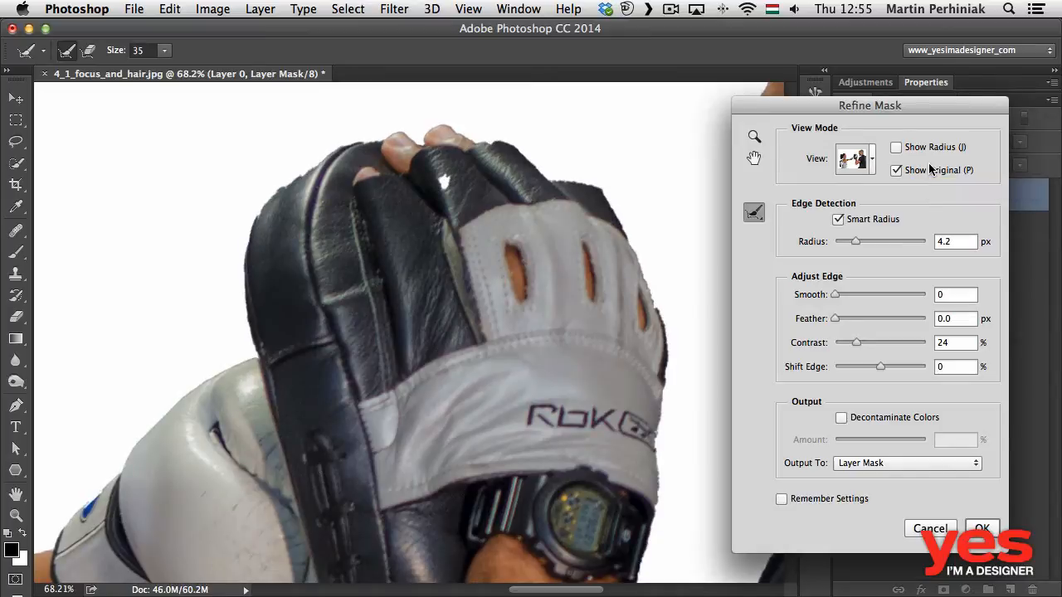
click(930, 169)
Step: Compare the refined and original mask edges around the man's head, and inspect the edges of his elbow and shirt
scroll(427, 254, up, 2)
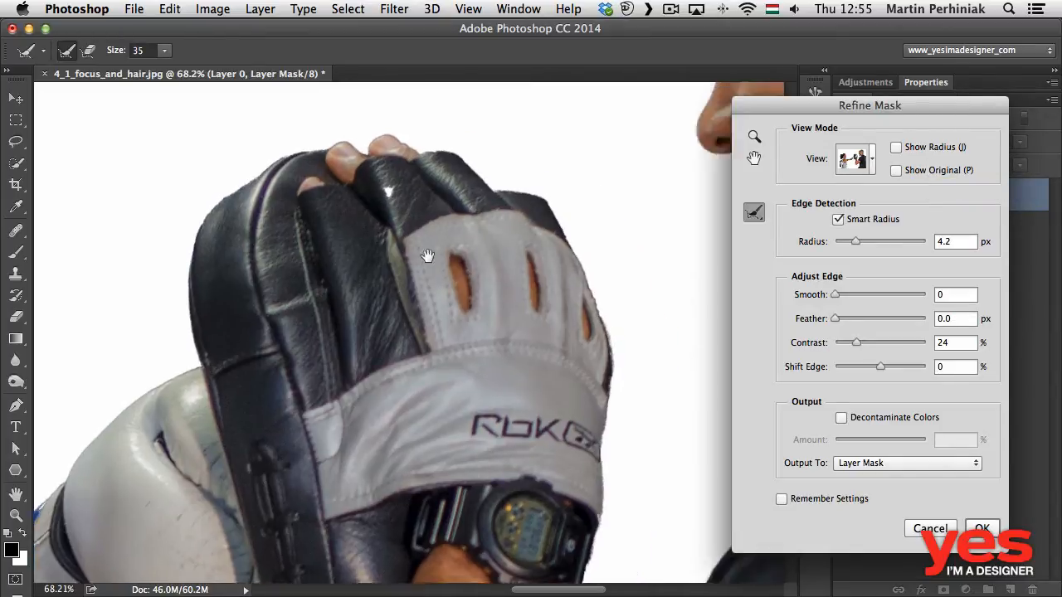
scroll(569, 351, right, 8)
scroll(570, 351, up, 5)
drag(564, 381, 398, 436)
key(p)
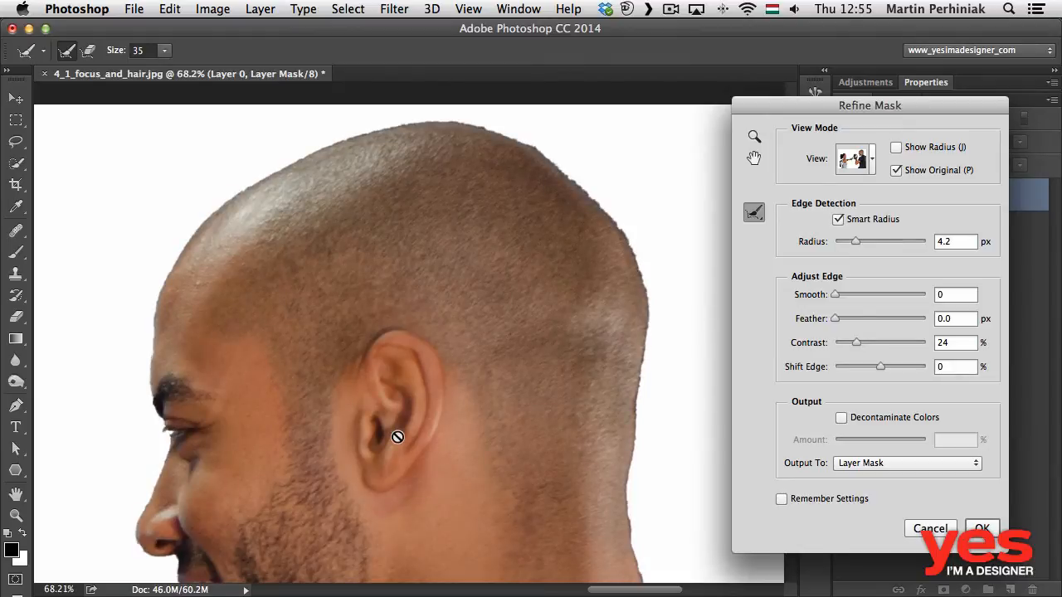
key(p)
key(p)
key(p)
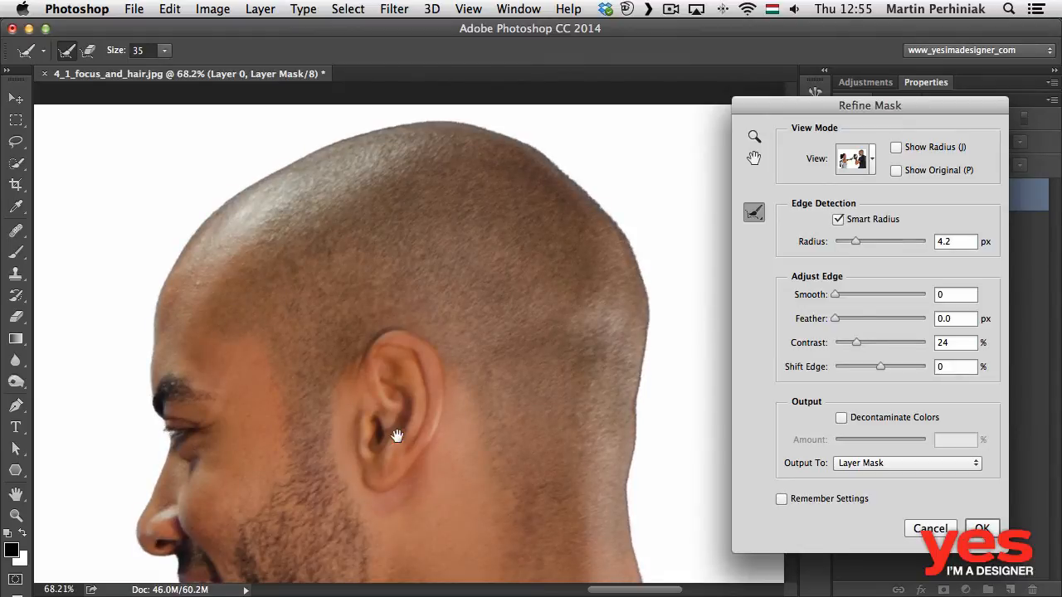
drag(397, 437, 419, 216)
mouse_move(472, 439)
mouse_down()
mouse_move(370, 247)
mouse_move(531, 135)
mouse_move(457, 166)
mouse_move(473, 156)
mouse_move(512, 229)
mouse_up()
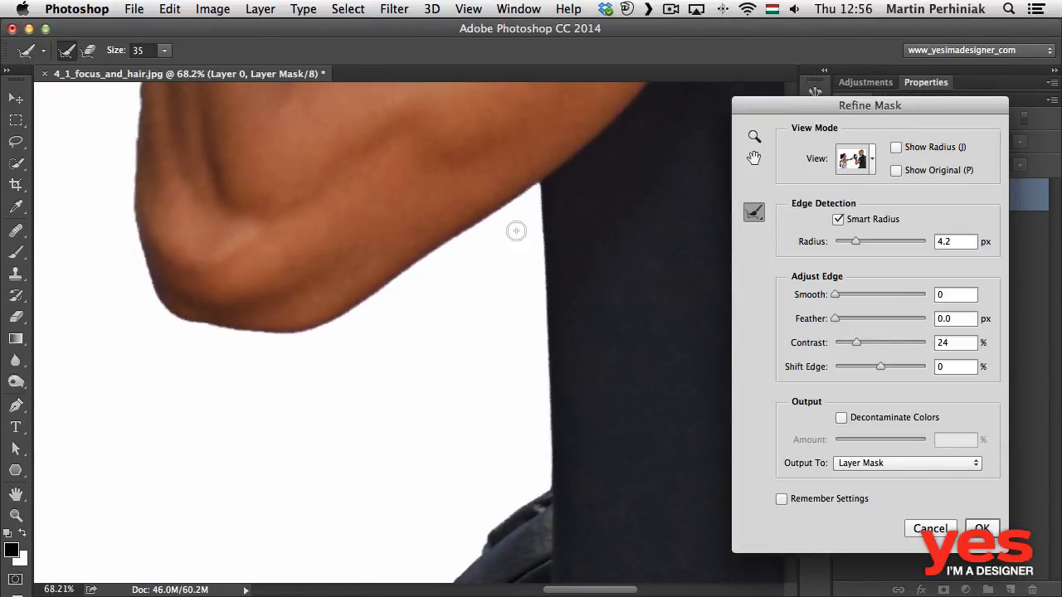
Step: Compare the refined and original mask edges at the man's elbow and around the woman's hair, and apply the mask refinement
key(p)
key(p)
key(super+0)
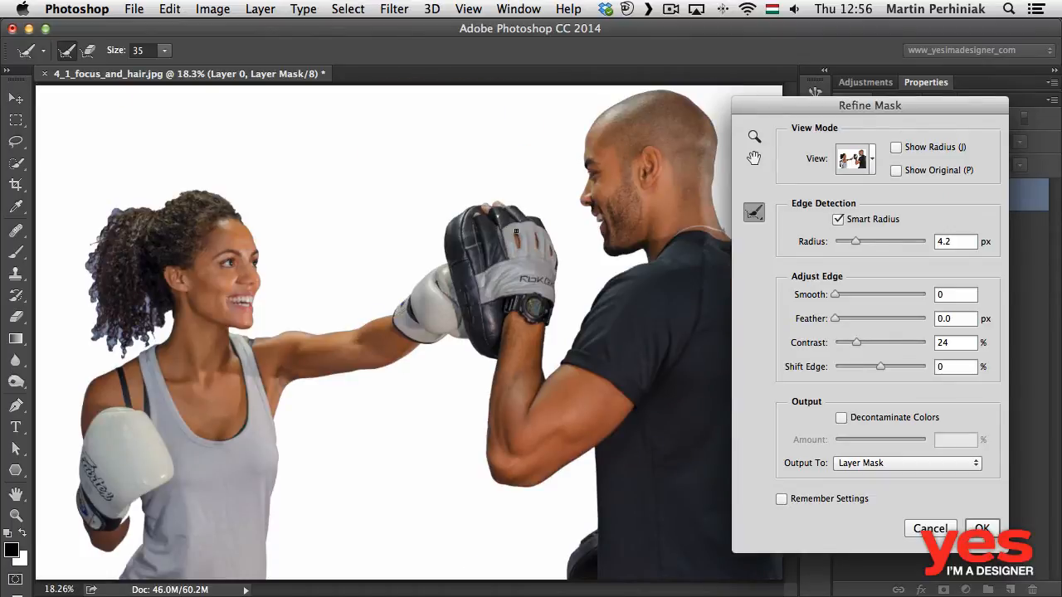
mouse_move(80, 249)
mouse_down()
mouse_move(158, 273)
mouse_move(342, 276)
mouse_up()
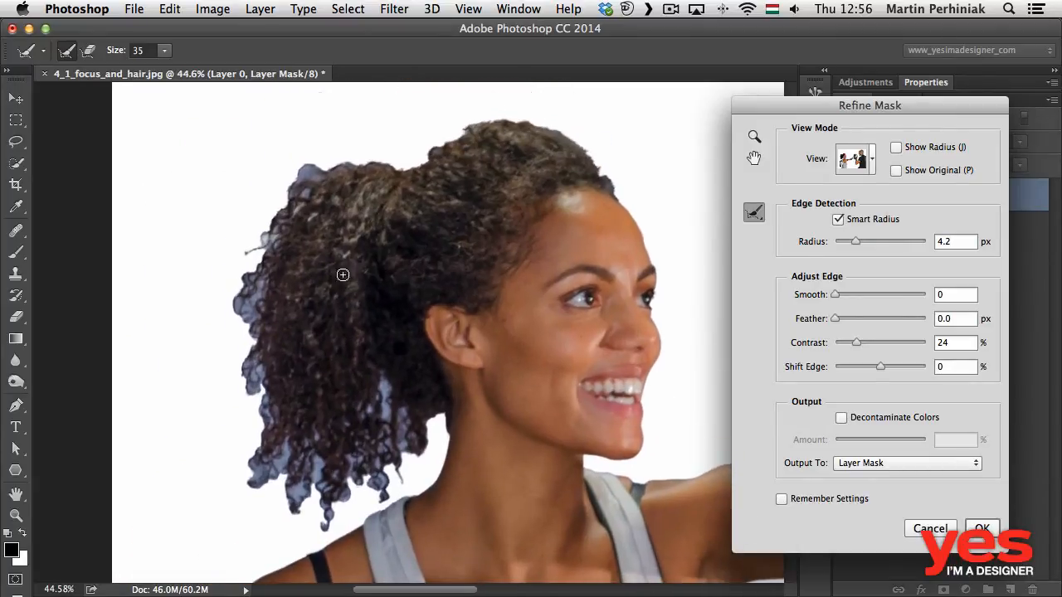
click(915, 170)
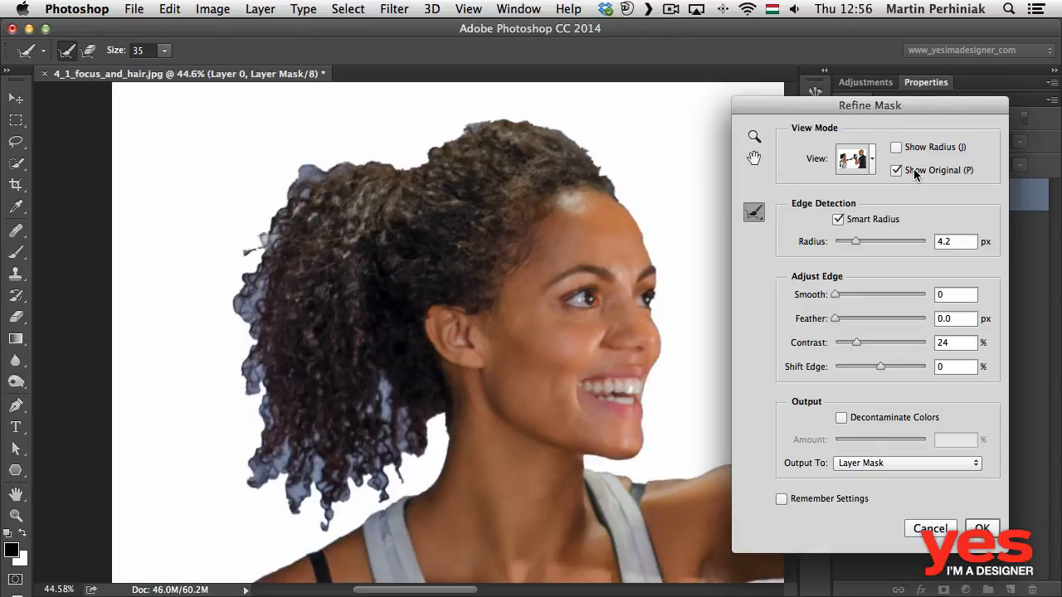
click(914, 170)
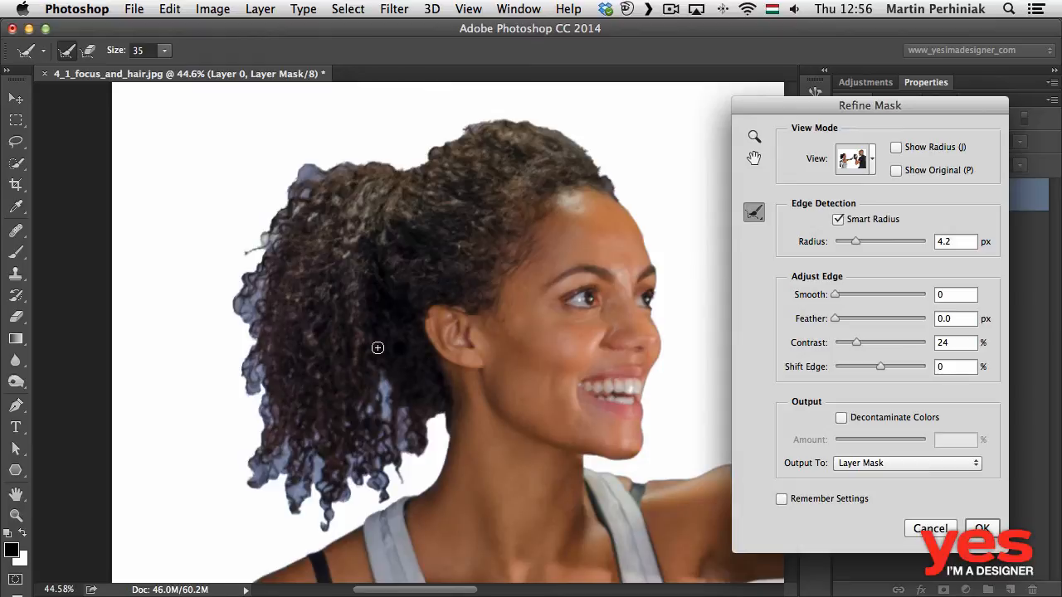
click(991, 529)
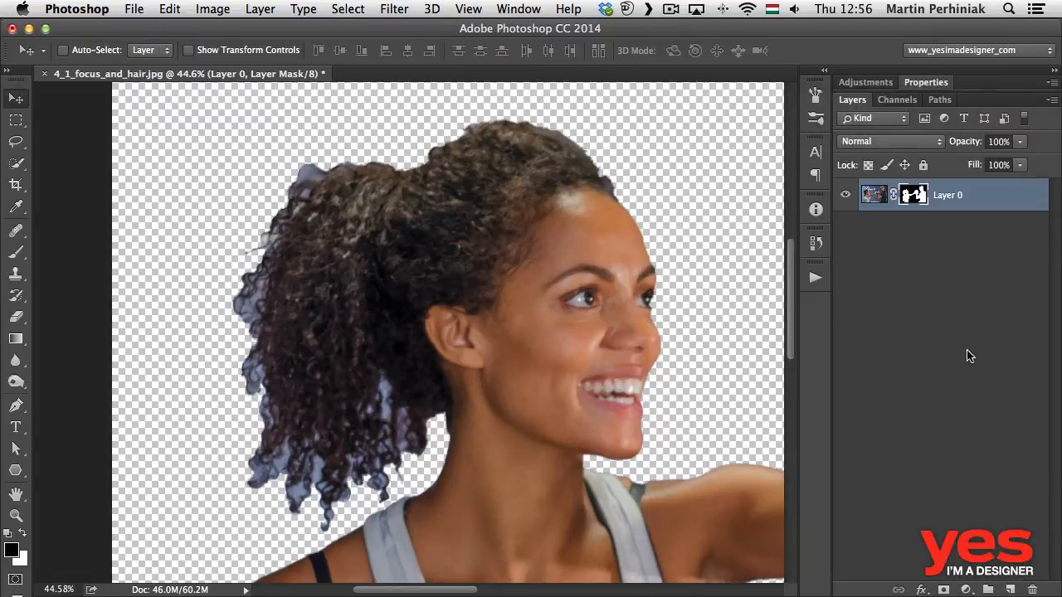
Step: Inspect the layer mask on its own for gaps, comparing it with the cutout around the fingertips of the man's punching pad
alt+click(917, 196)
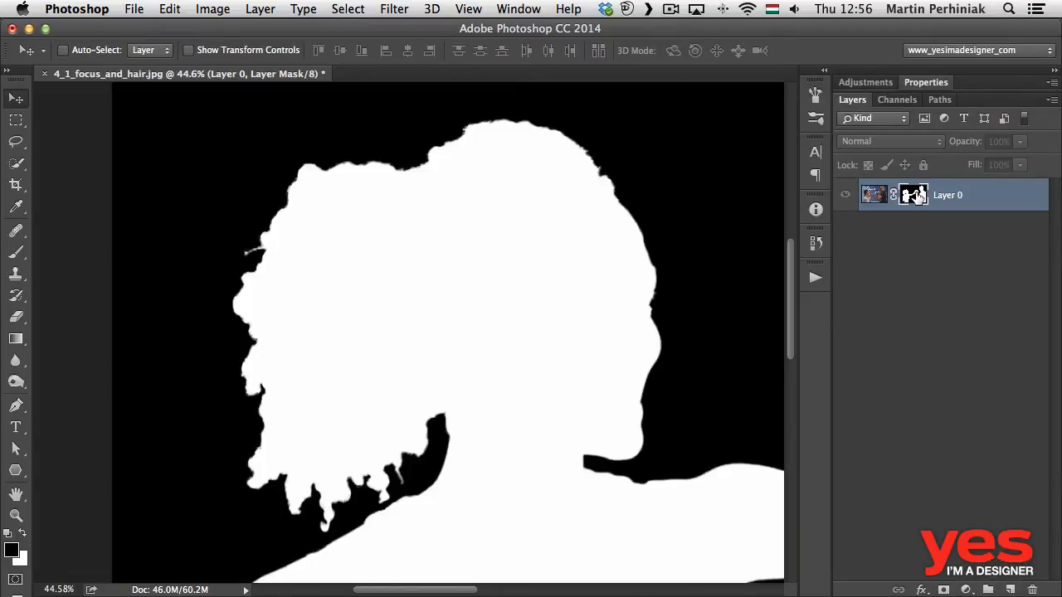
drag(698, 280, 376, 186)
drag(413, 231, 318, 230)
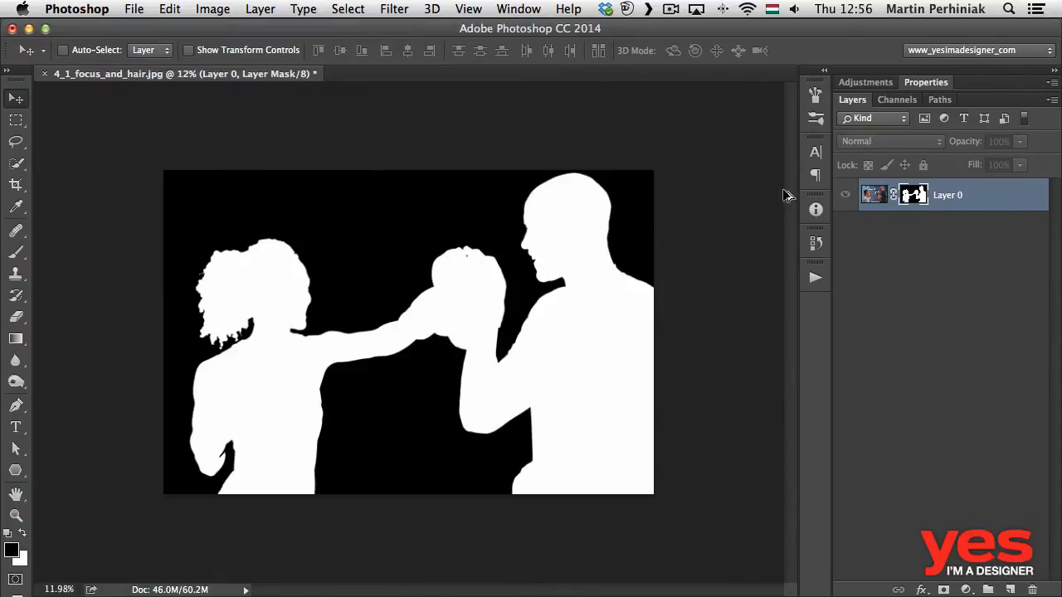
alt+click(913, 195)
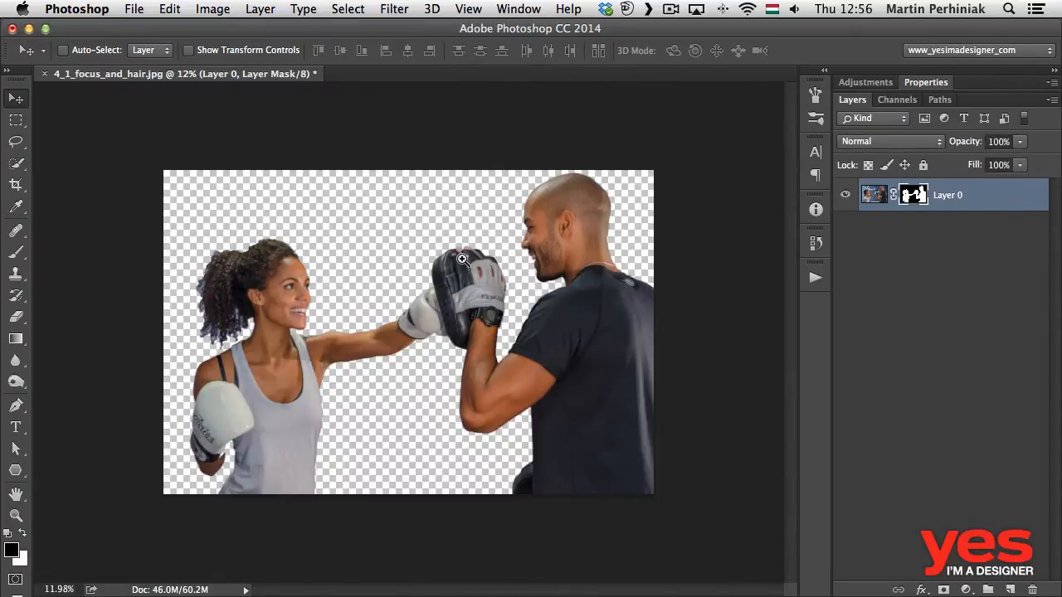
drag(462, 260, 593, 254)
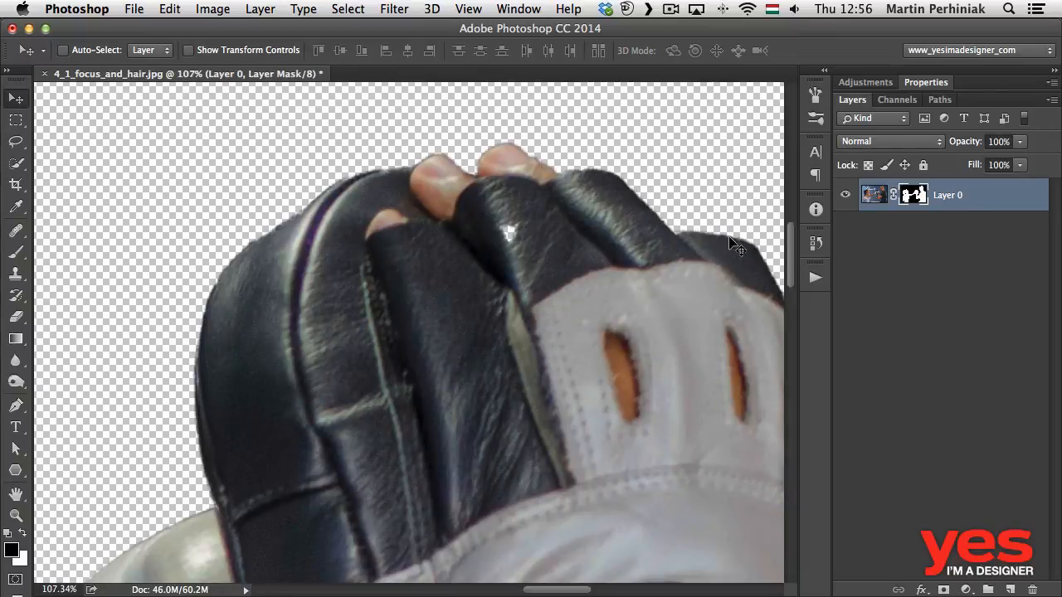
alt+click(918, 197)
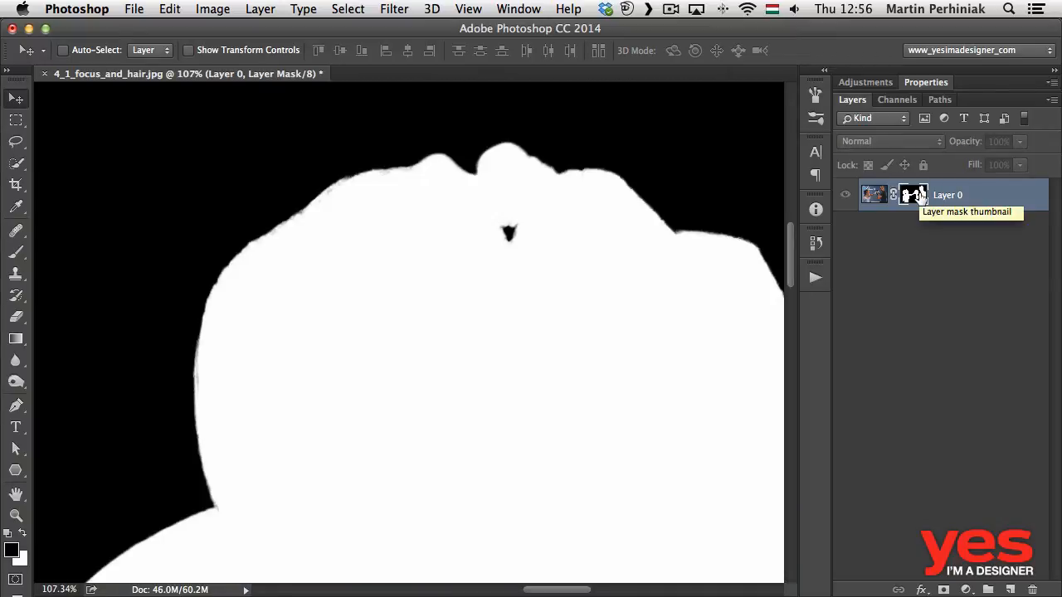
key(super+0)
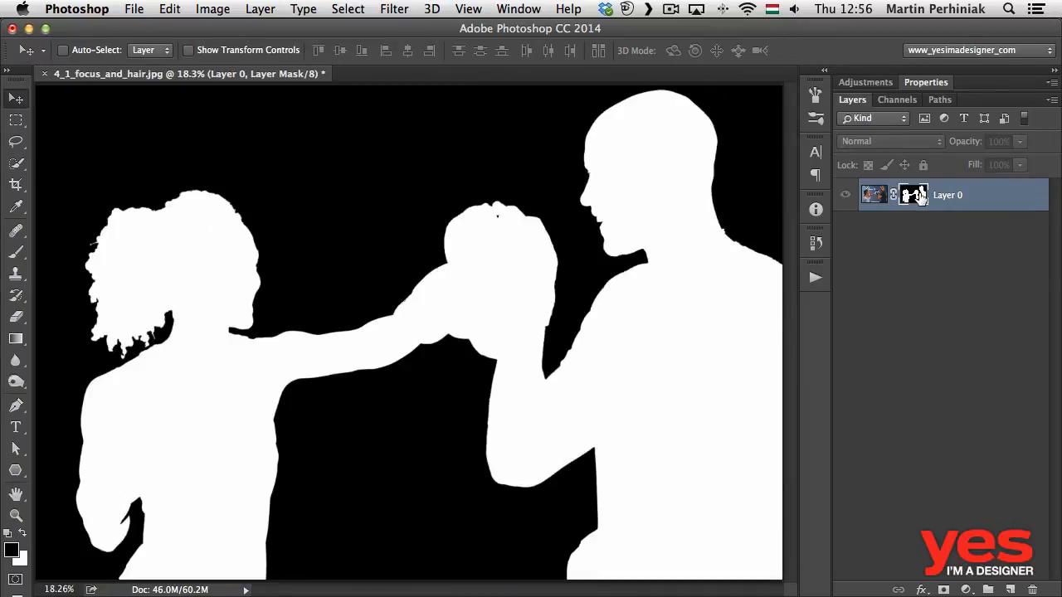
alt+click(918, 197)
alt+click(918, 197)
alt+click(913, 197)
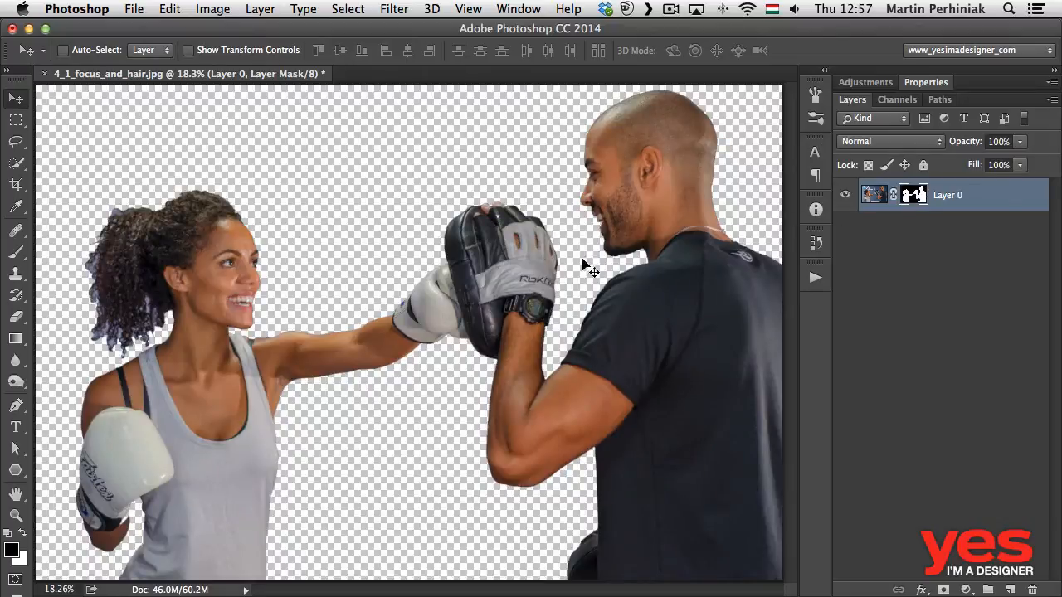
Step: Paint the gap in the punching pad white on the layer mask, using a brush of size 137
key(b)
drag(497, 234, 474, 239)
drag(489, 225, 499, 440)
drag(495, 160, 500, 284)
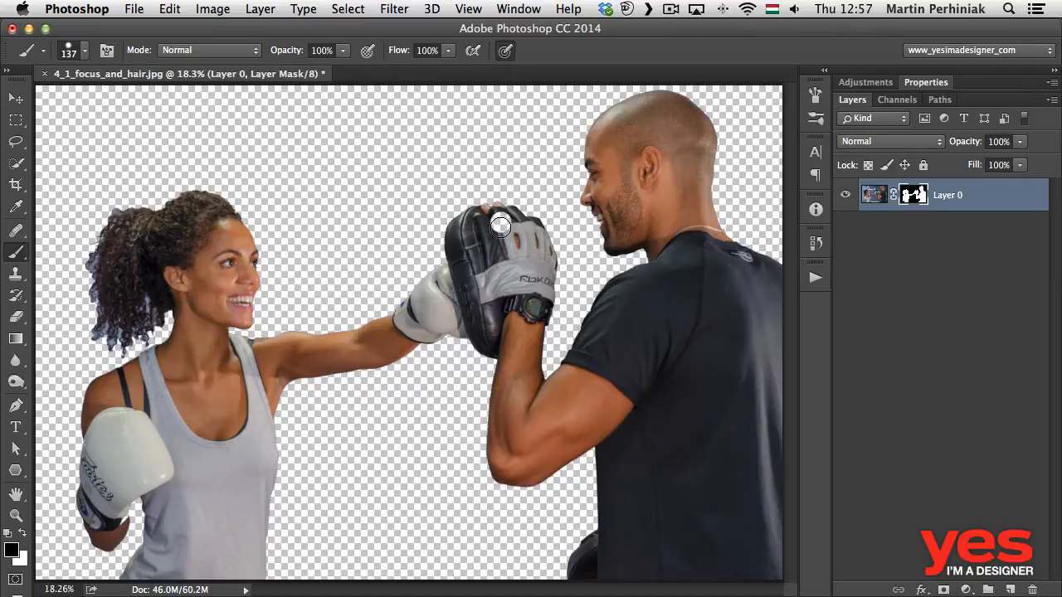
key(x)
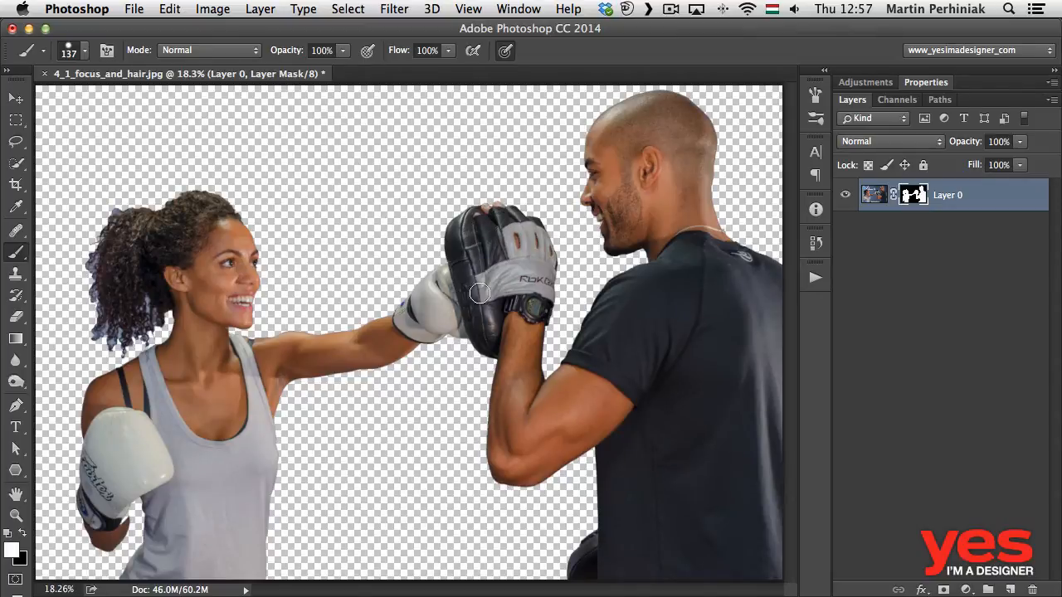
Step: Restore the wrist edge of the woman's near glove on the mask with a white size 84 brush, and check it against the unmasked photo
drag(127, 501, 249, 452)
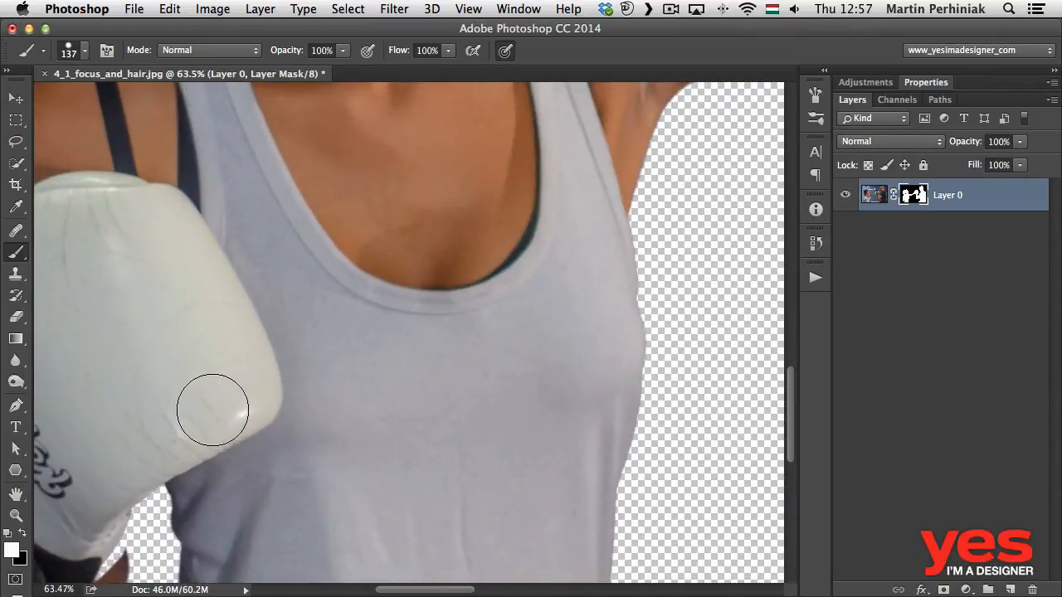
drag(166, 411, 366, 219)
mouse_move(280, 359)
mouse_down()
mouse_move(262, 364)
mouse_move(299, 359)
mouse_up()
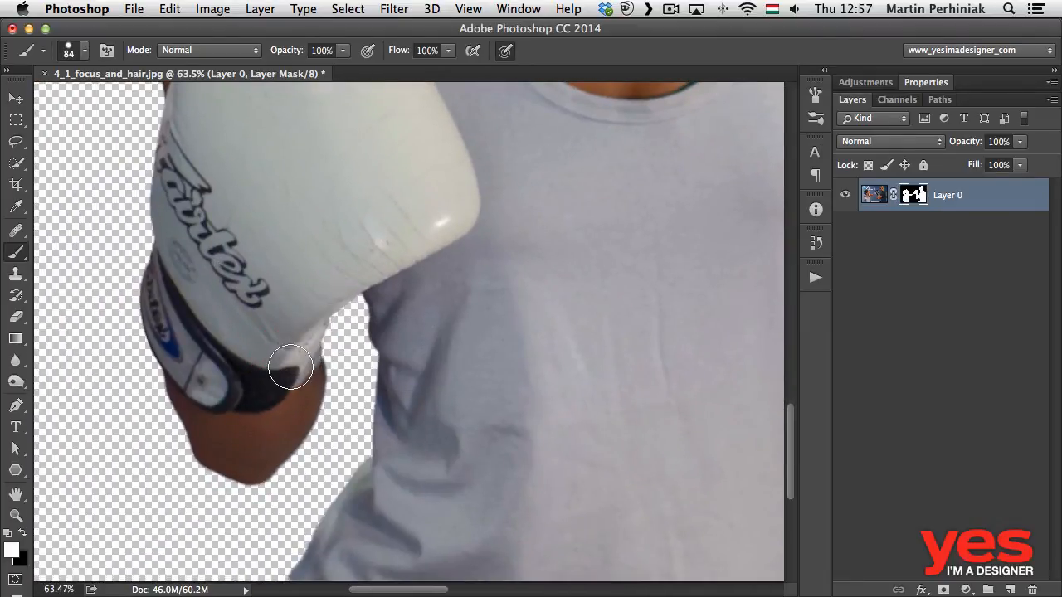
shift+click(921, 199)
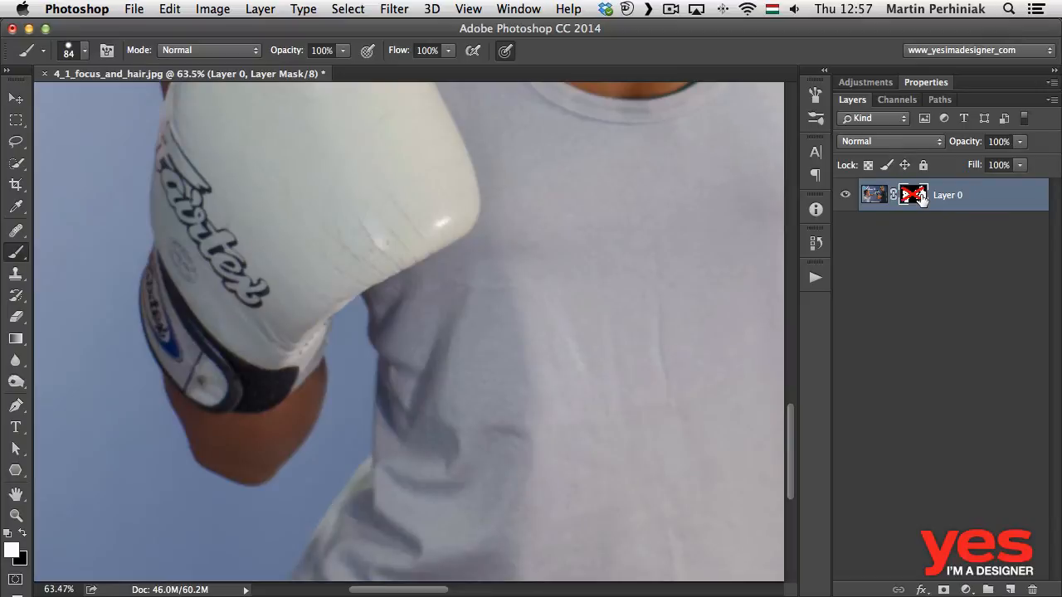
shift+click(921, 199)
key(super+0)
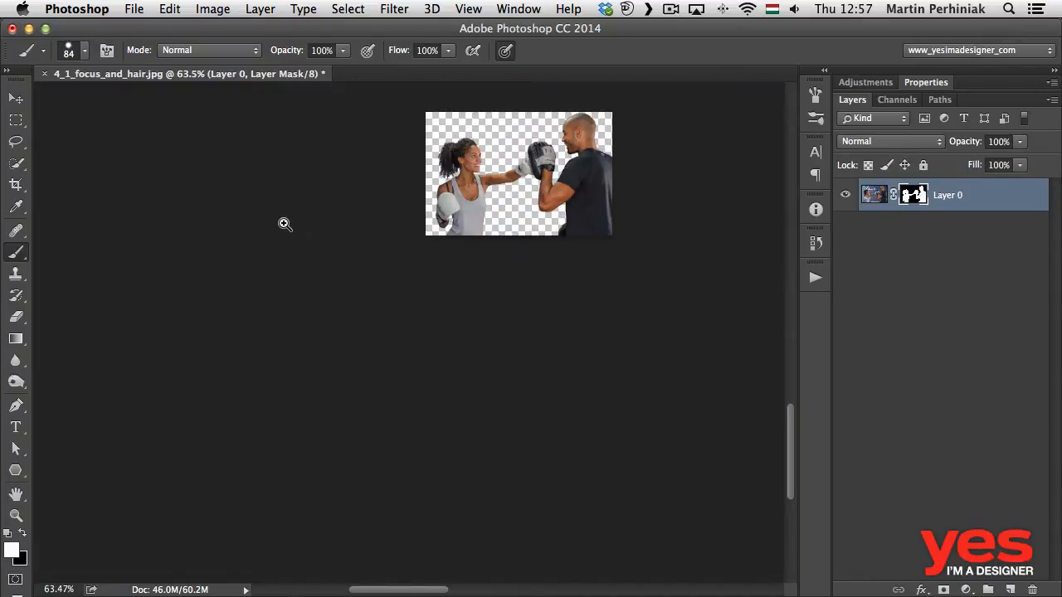
super+click(356, 229)
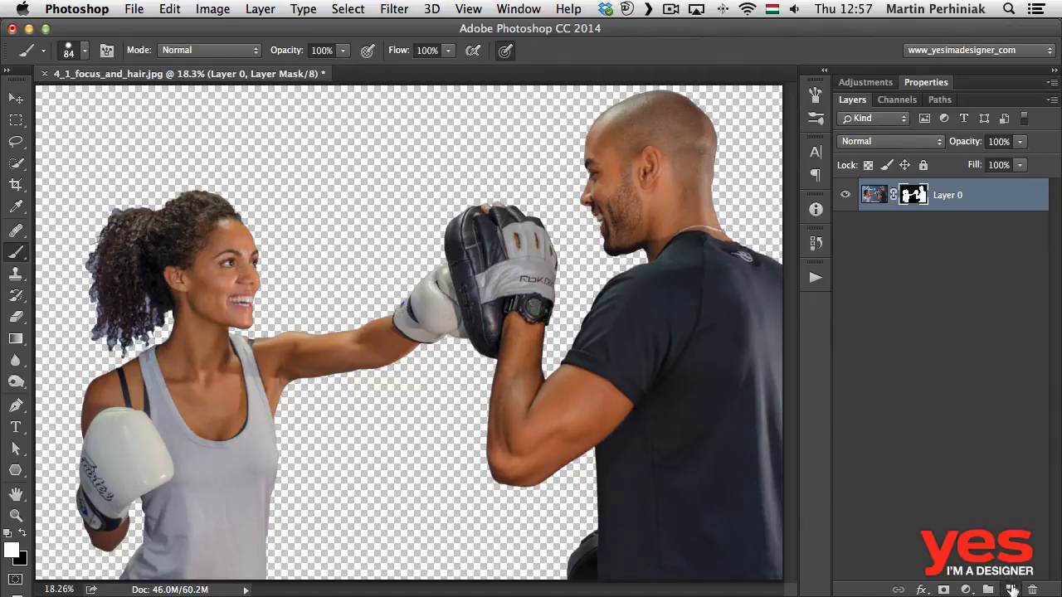
Step: Add a new layer below the boxers and fill it with the green colour 64ac69
super+click(1011, 588)
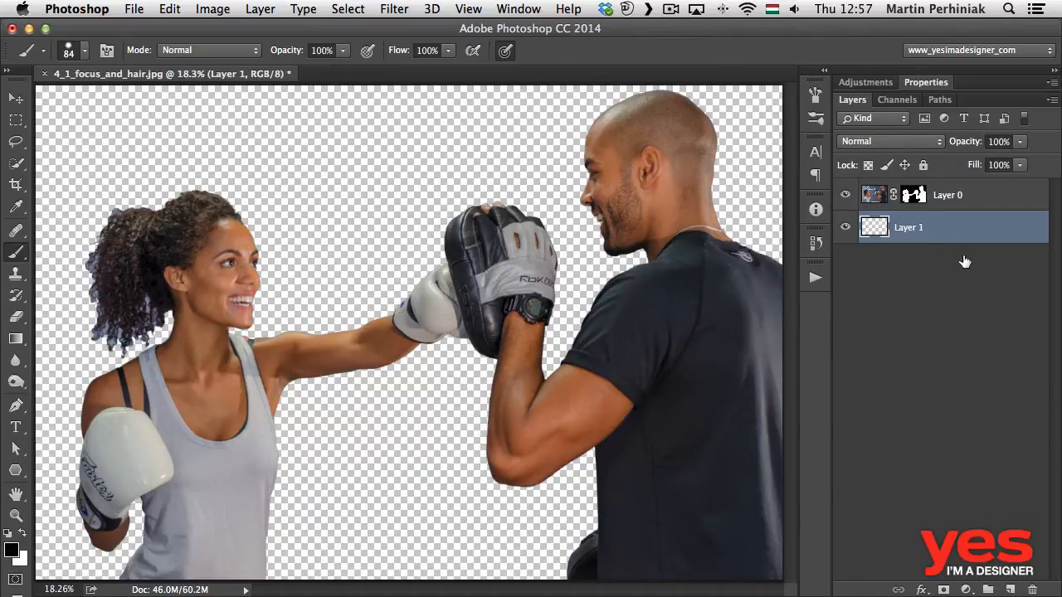
click(12, 550)
click(786, 362)
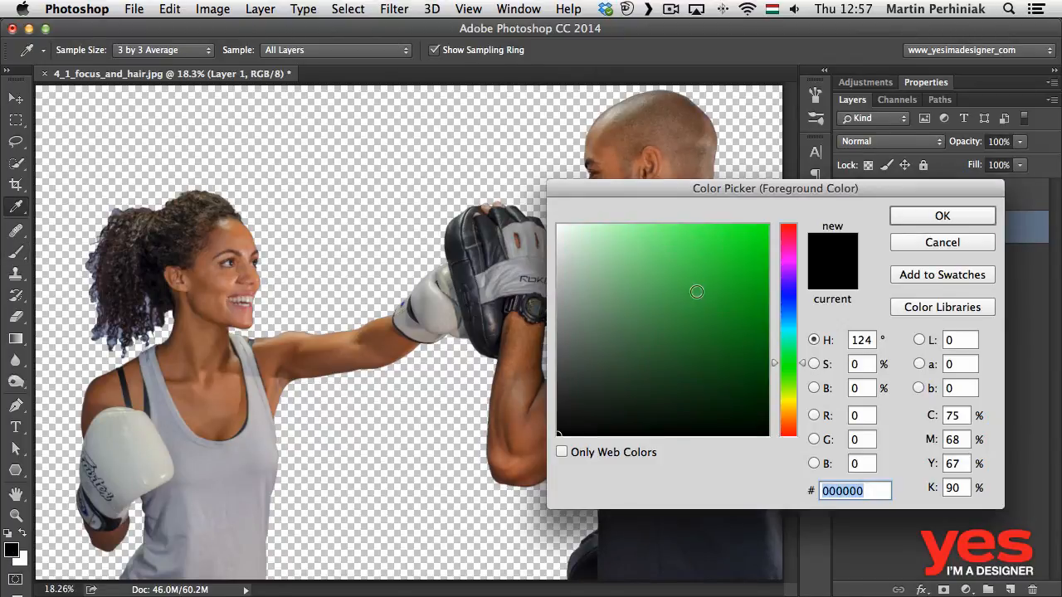
drag(695, 292, 647, 292)
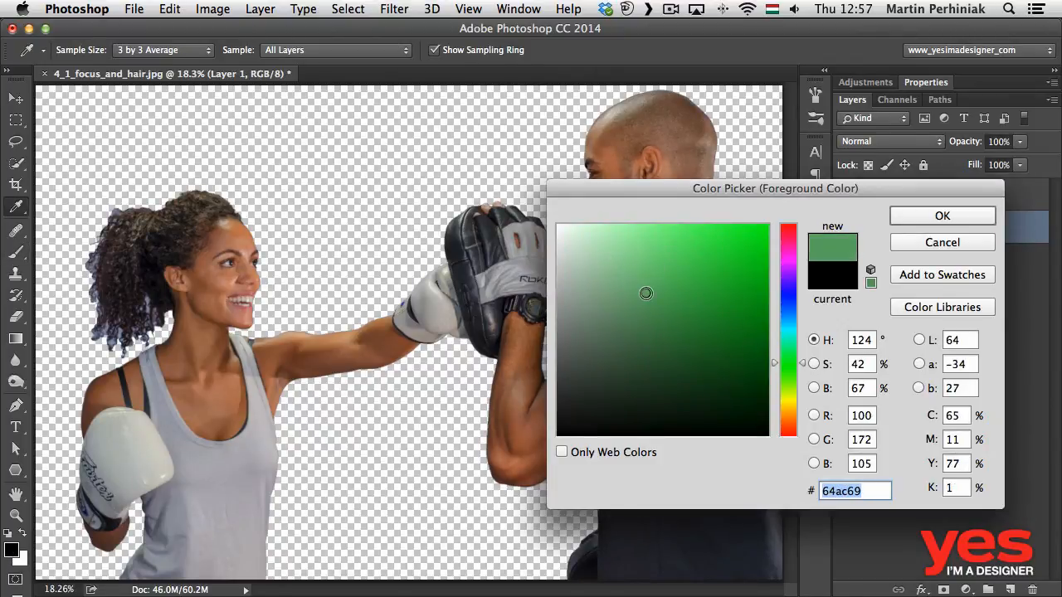
click(922, 217)
key(alt+BackSpace)
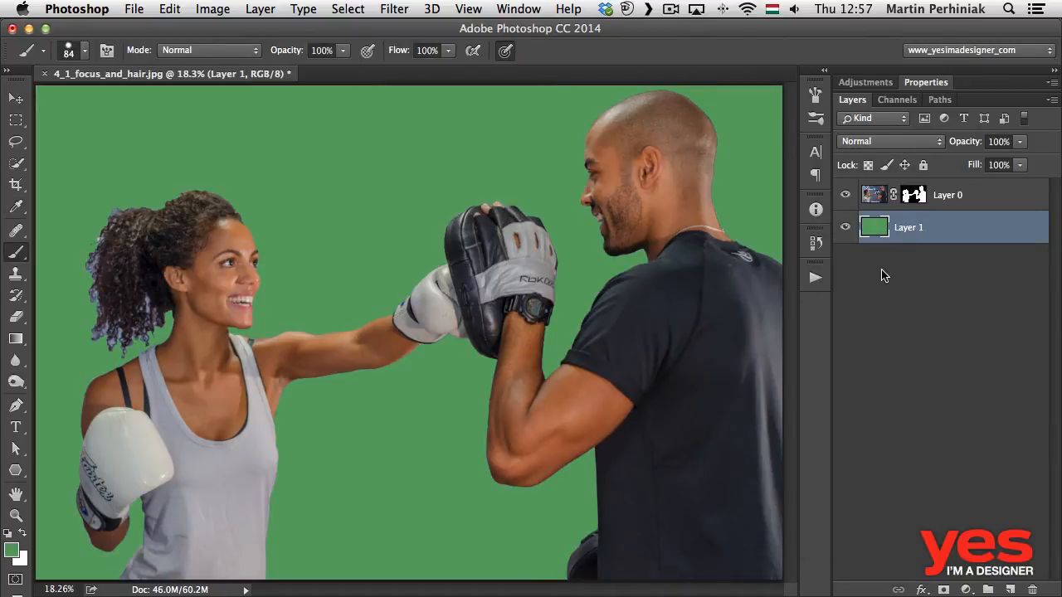
Step: On the boxers' layer, lasso the outer and lower edges of the woman's ponytail plus a small patch on top of her head
drag(101, 303, 182, 299)
mouse_move(331, 280)
mouse_down()
mouse_move(357, 311)
mouse_move(338, 317)
mouse_up()
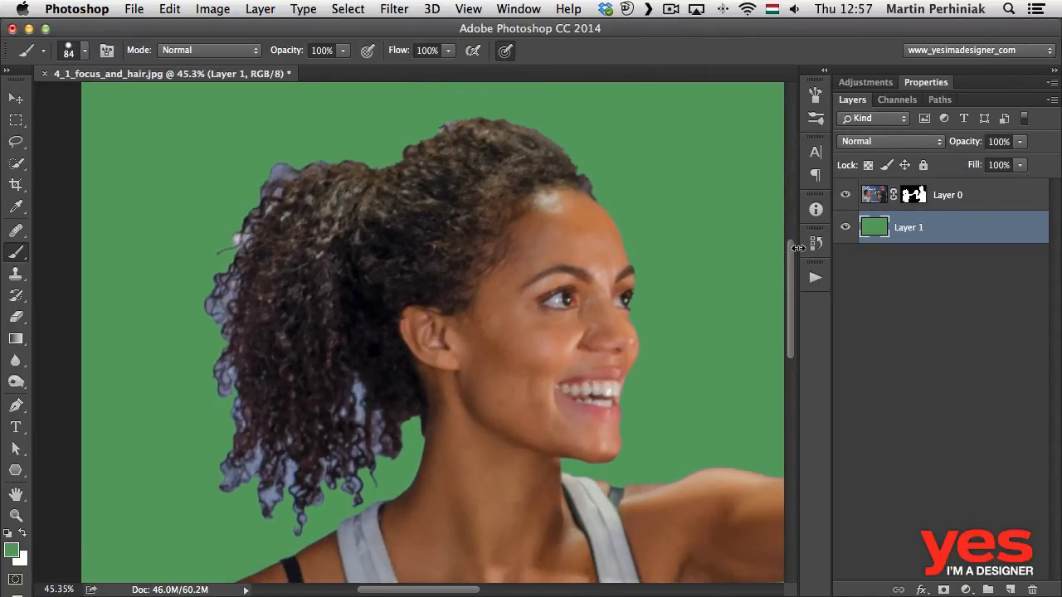
click(880, 196)
key(l)
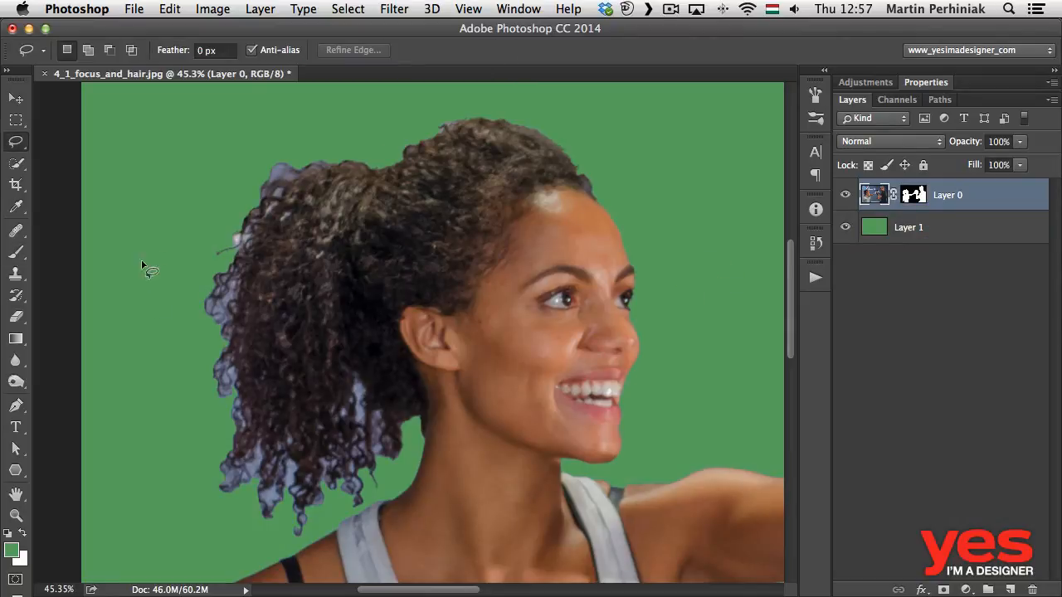
mouse_move(362, 145)
mouse_down()
mouse_move(272, 136)
mouse_move(242, 160)
mouse_move(185, 255)
mouse_move(173, 310)
mouse_move(181, 469)
mouse_move(236, 525)
mouse_move(303, 541)
mouse_move(402, 479)
mouse_move(405, 435)
mouse_move(379, 350)
mouse_move(341, 349)
mouse_move(319, 386)
mouse_move(289, 402)
mouse_move(258, 391)
mouse_move(248, 345)
mouse_move(260, 278)
mouse_move(288, 223)
mouse_move(339, 173)
mouse_move(377, 152)
mouse_up()
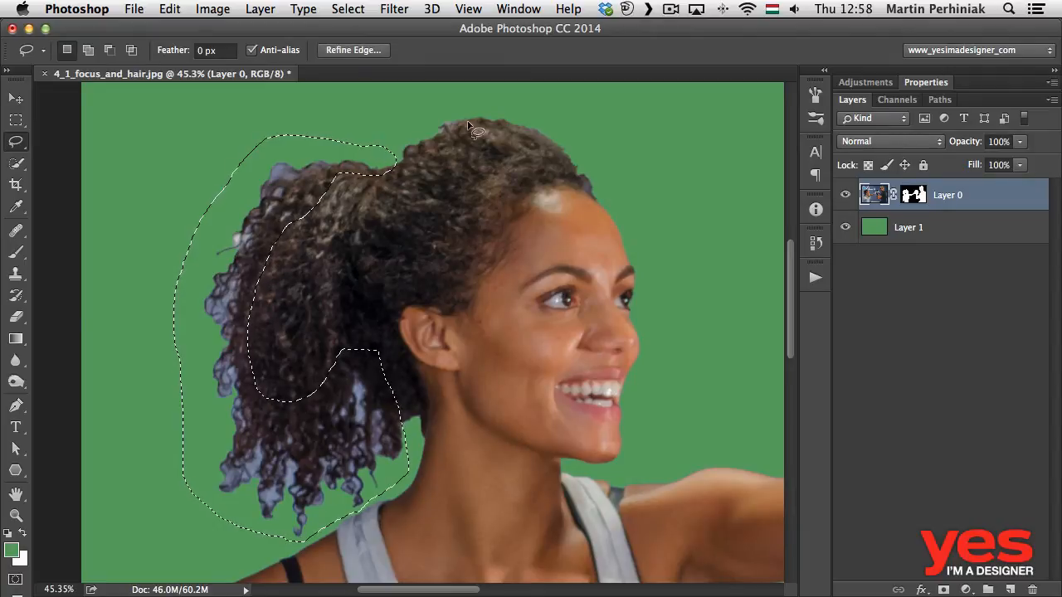
mouse_move(476, 128)
mouse_down()
mouse_move(458, 111)
mouse_move(414, 131)
mouse_move(427, 145)
mouse_move(475, 123)
mouse_up()
mouse_move(359, 342)
mouse_down()
mouse_move(340, 275)
mouse_move(349, 290)
mouse_up()
Step: Sample the bluish background showing through the hair with Color Range, adding a second sample in the lower curls, and set Fuzziness to 88
click(349, 9)
click(389, 176)
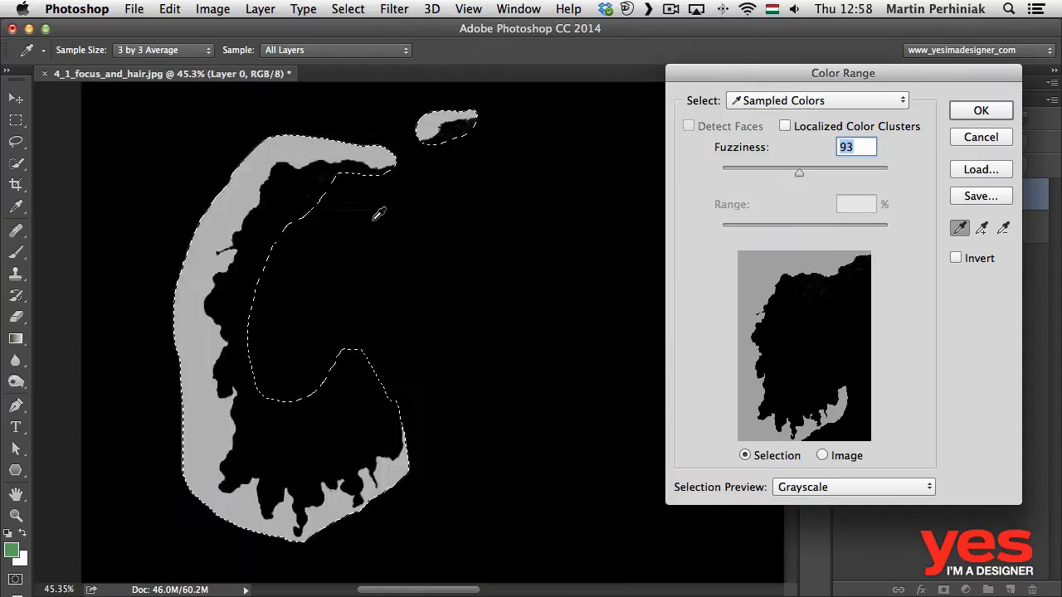
click(230, 228)
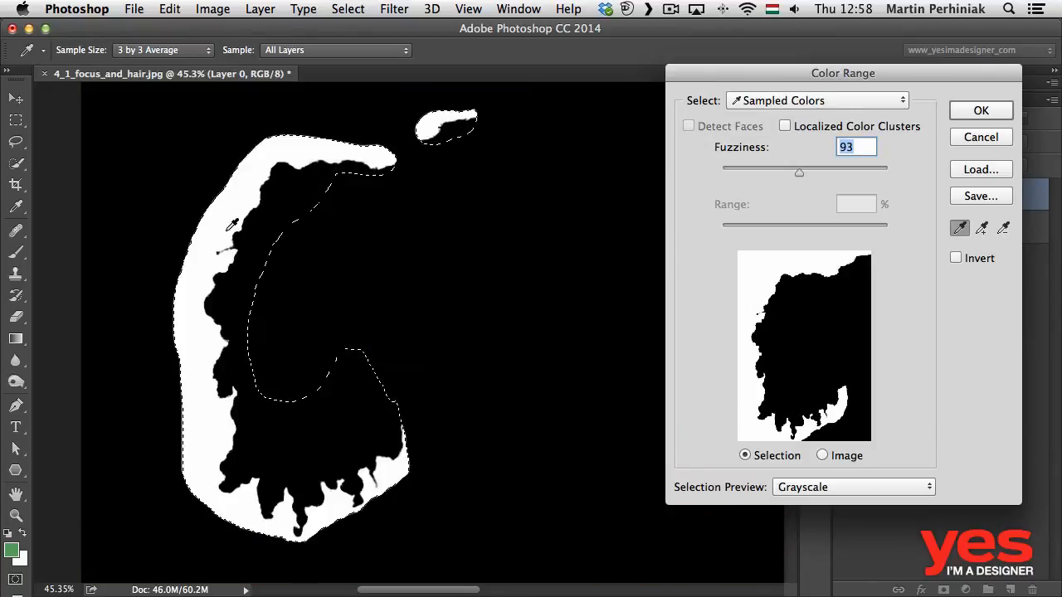
click(241, 235)
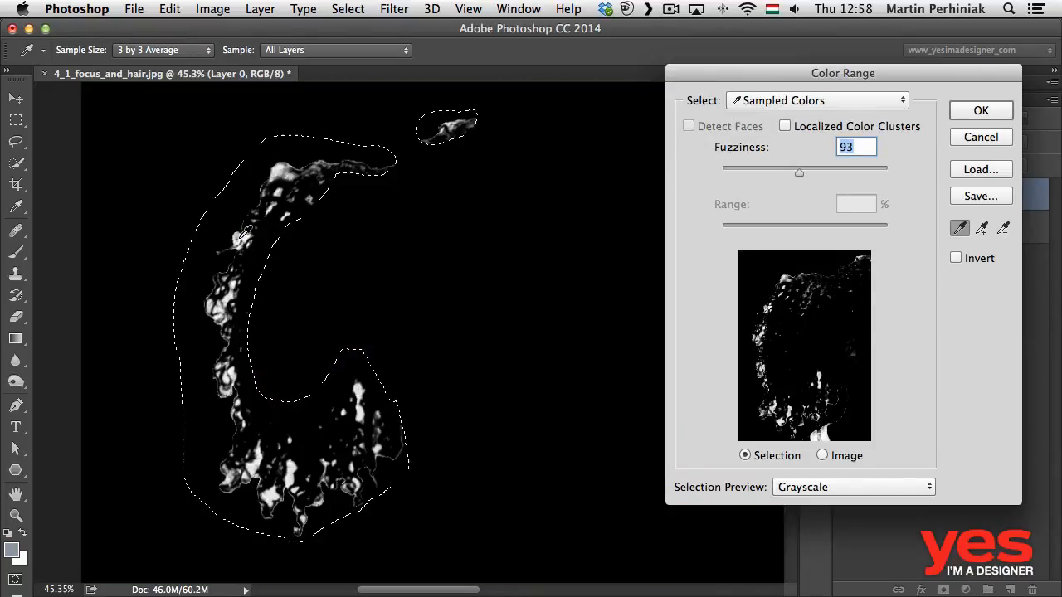
shift+click(294, 471)
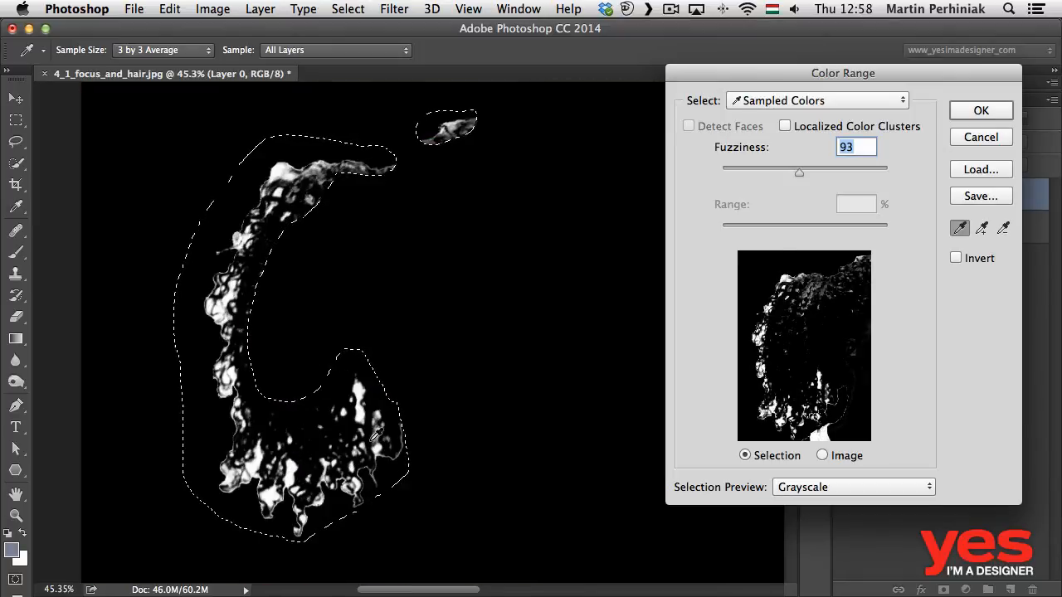
mouse_move(798, 171)
mouse_down()
mouse_move(821, 172)
mouse_move(794, 173)
mouse_up()
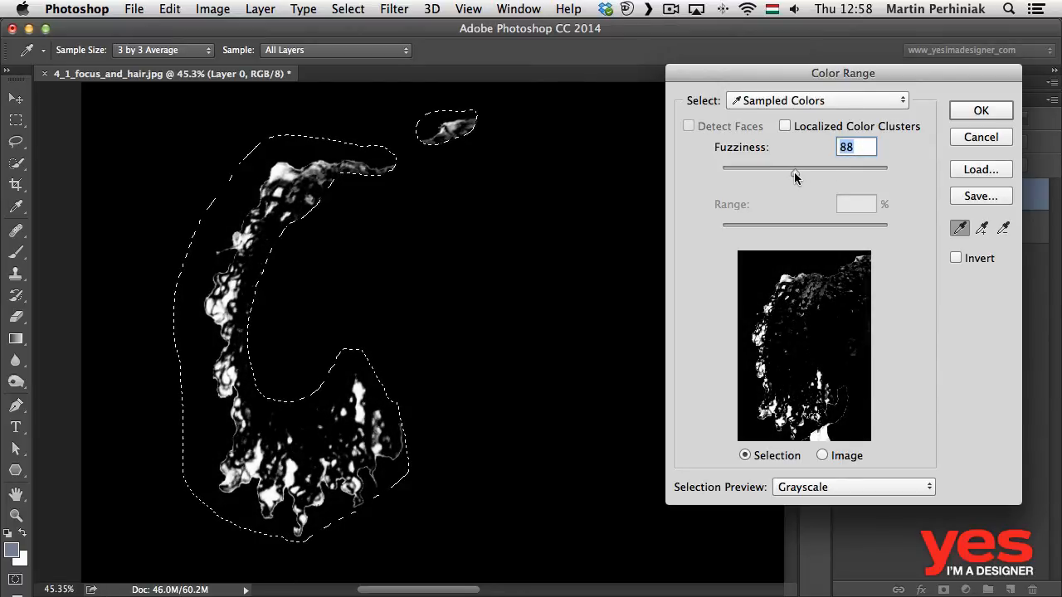
Step: Compare the Color Range preview of the hair with Localized Color Clusters on and off, leaving the option off
click(794, 129)
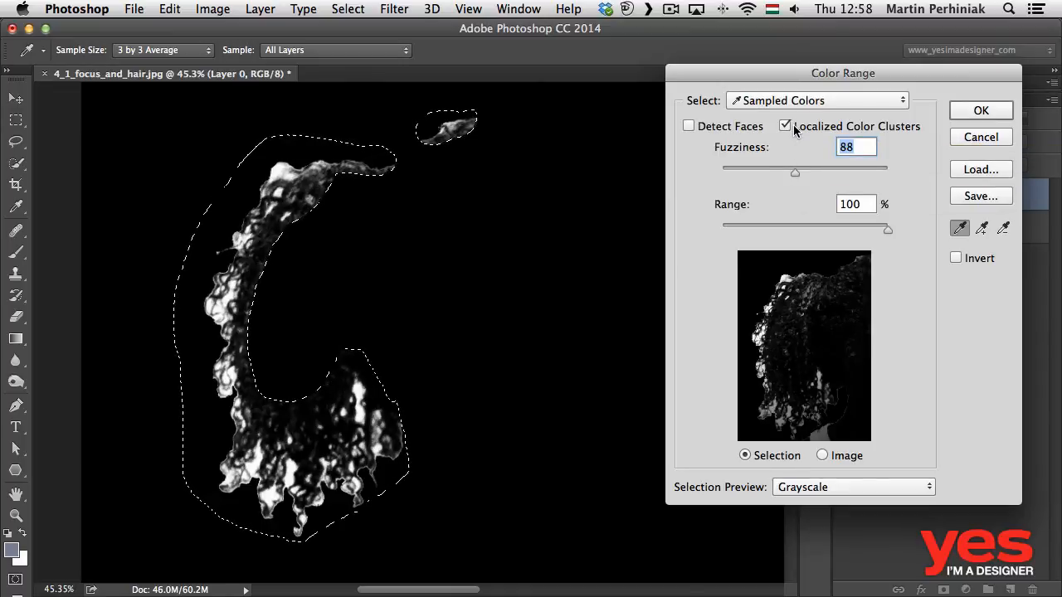
click(795, 128)
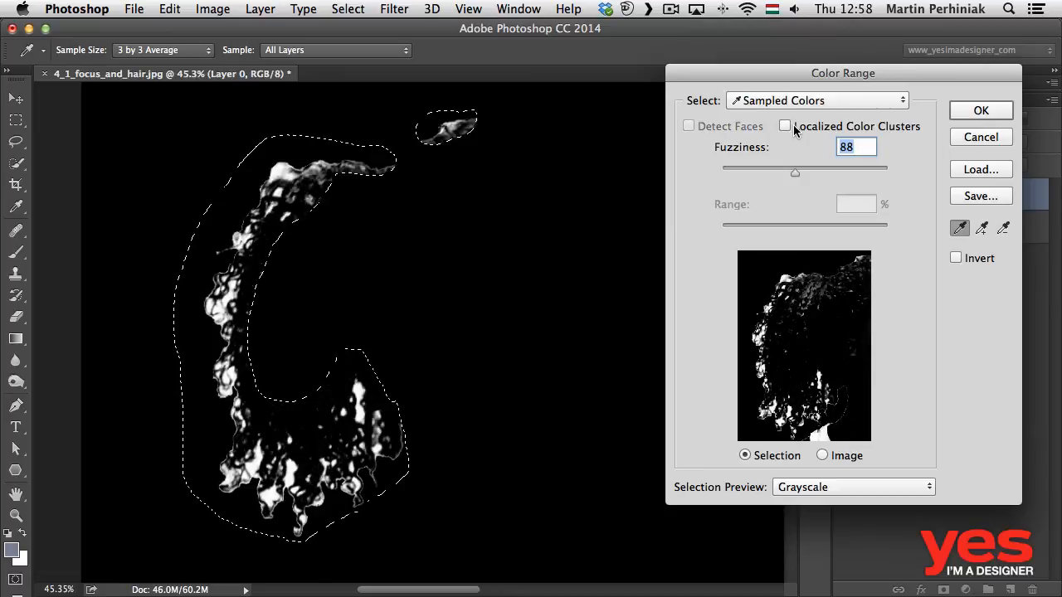
click(794, 129)
click(794, 129)
click(795, 128)
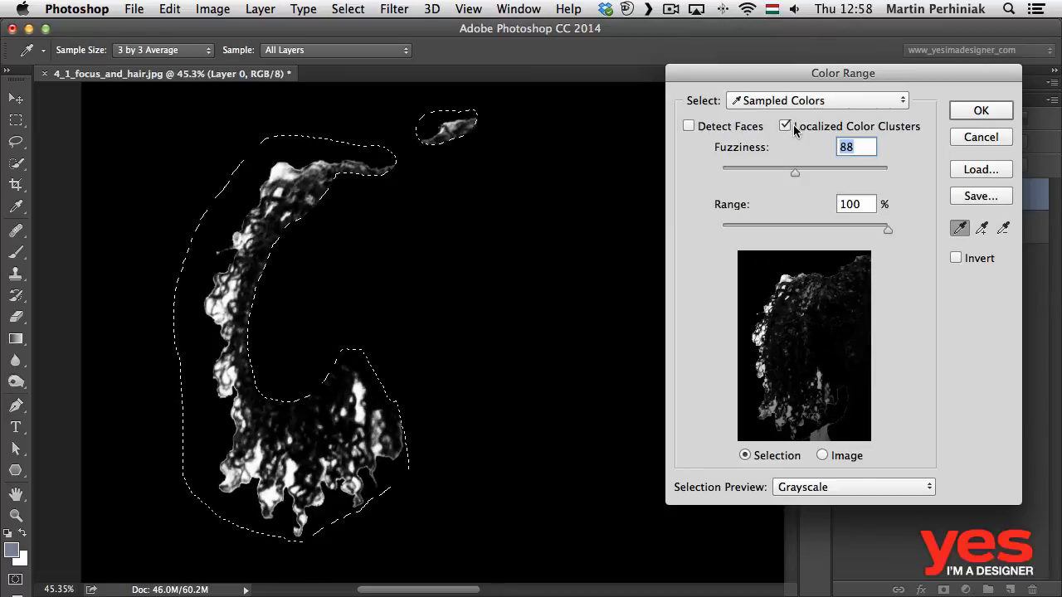
click(794, 128)
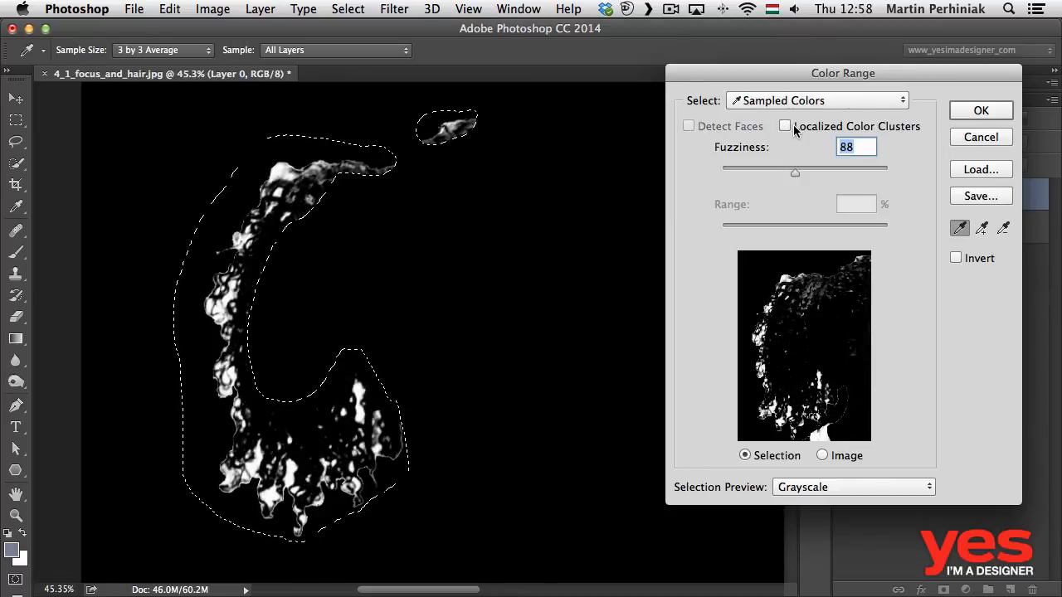
Step: Accept the Color Range selection, paint black inside it on the boxers' layer mask to hide the bluish background in the hair, and deselect
click(978, 113)
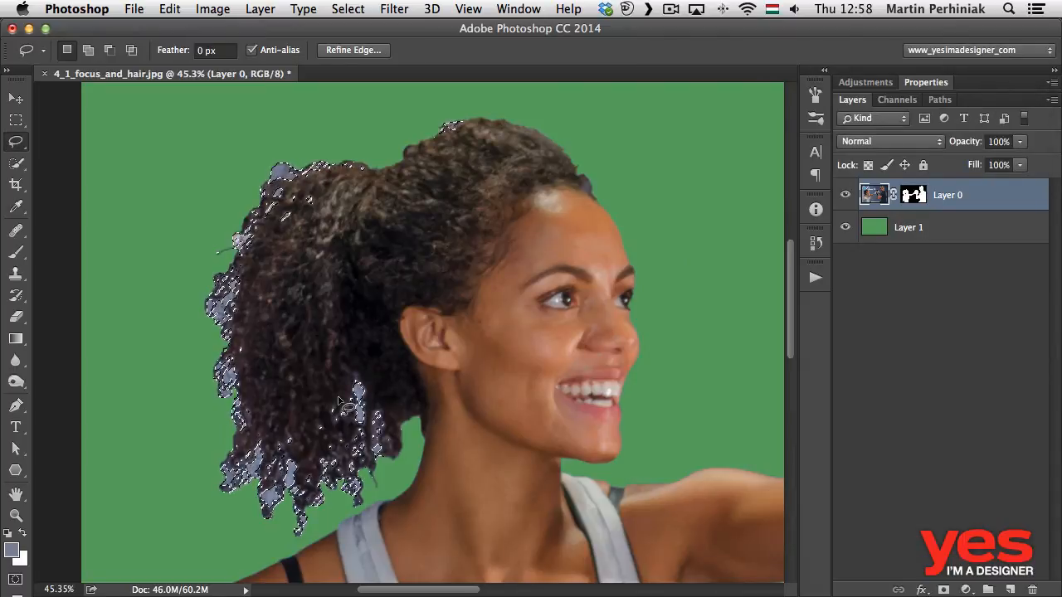
click(913, 195)
key(b)
drag(243, 242, 253, 254)
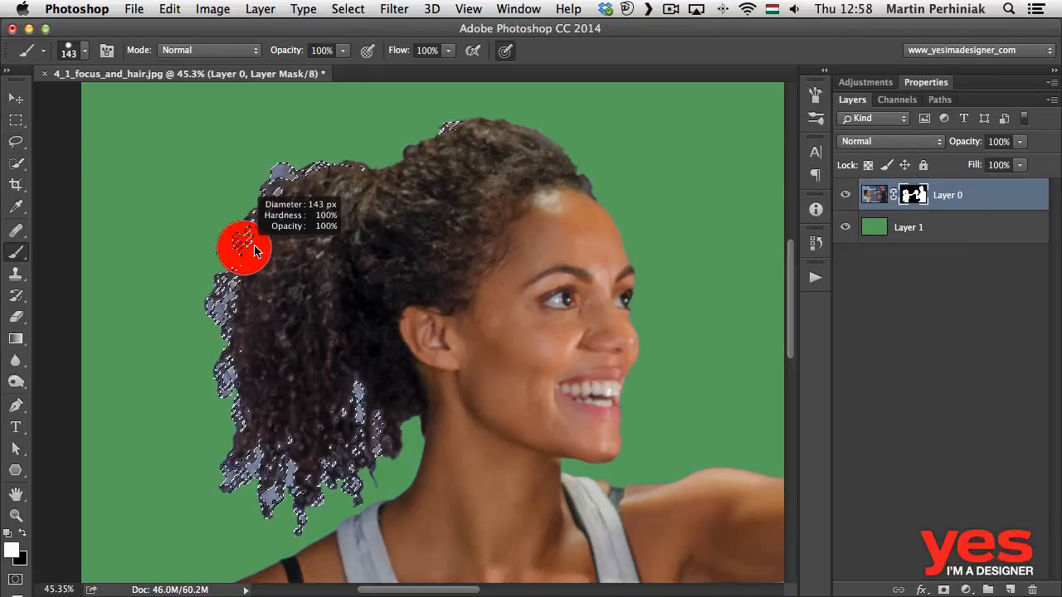
key(x)
mouse_move(209, 355)
mouse_down()
mouse_move(221, 420)
mouse_move(255, 446)
mouse_move(239, 464)
mouse_move(235, 413)
mouse_move(284, 518)
mouse_up()
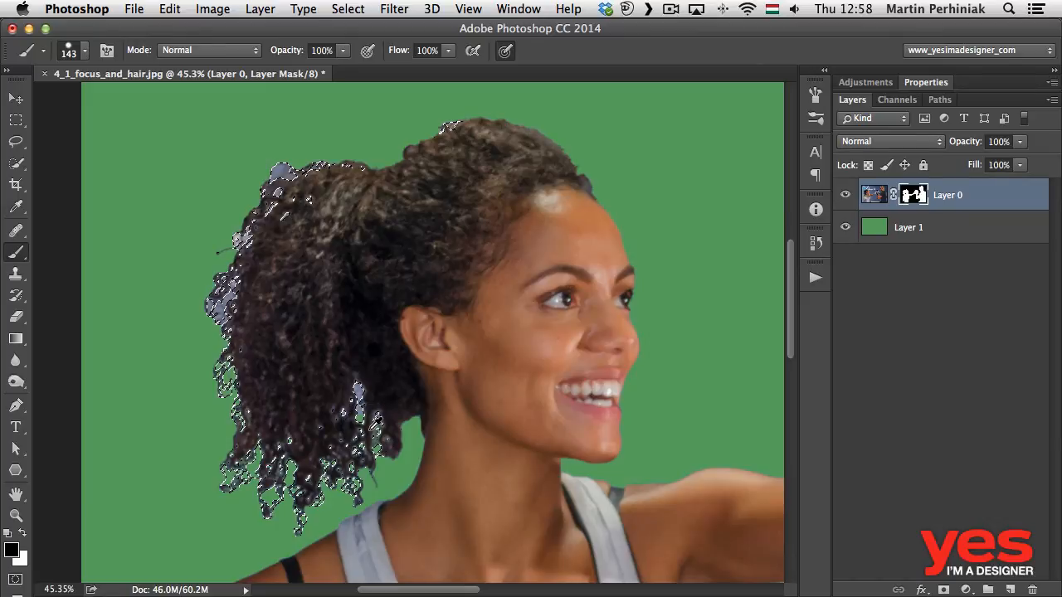
key(super+d)
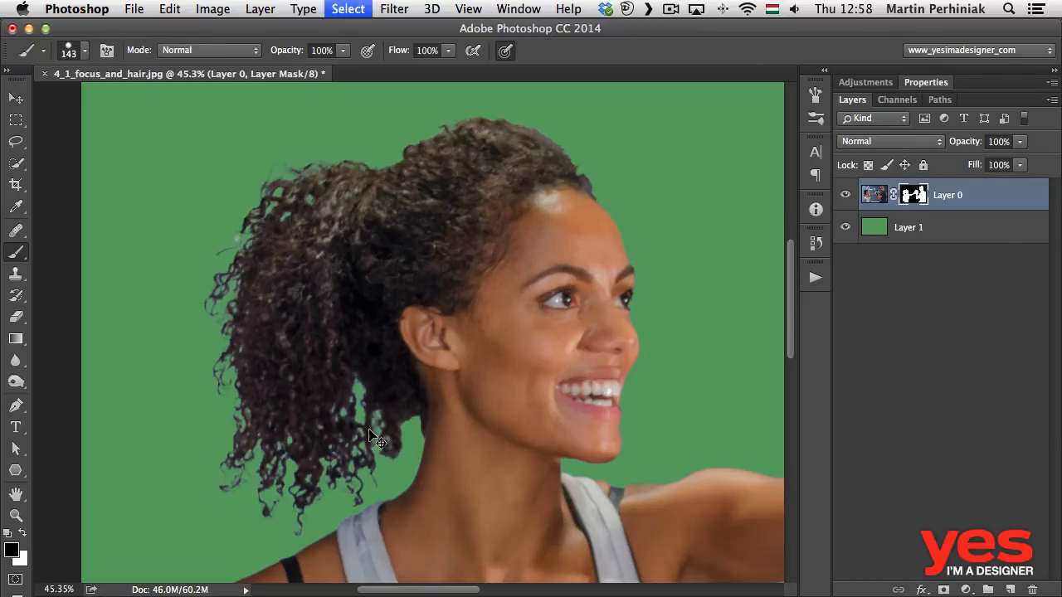
Step: Examine the masked edges of the woman's curly hair against the green background at different magnifications
key(v)
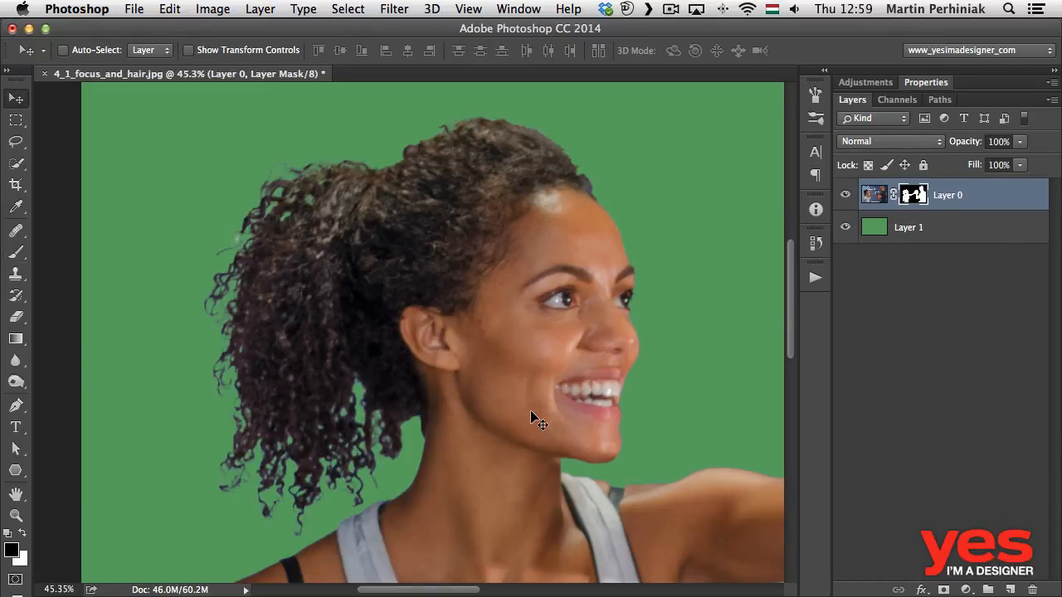
key(super+minus)
key(super+minus)
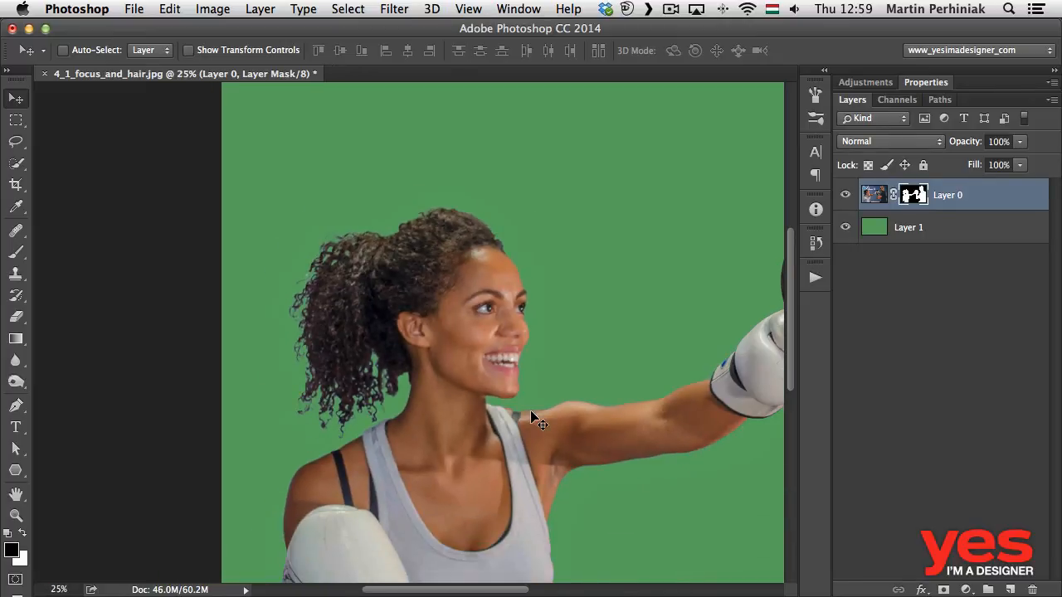
key(super+plus)
key(super+plus)
key(super+minus)
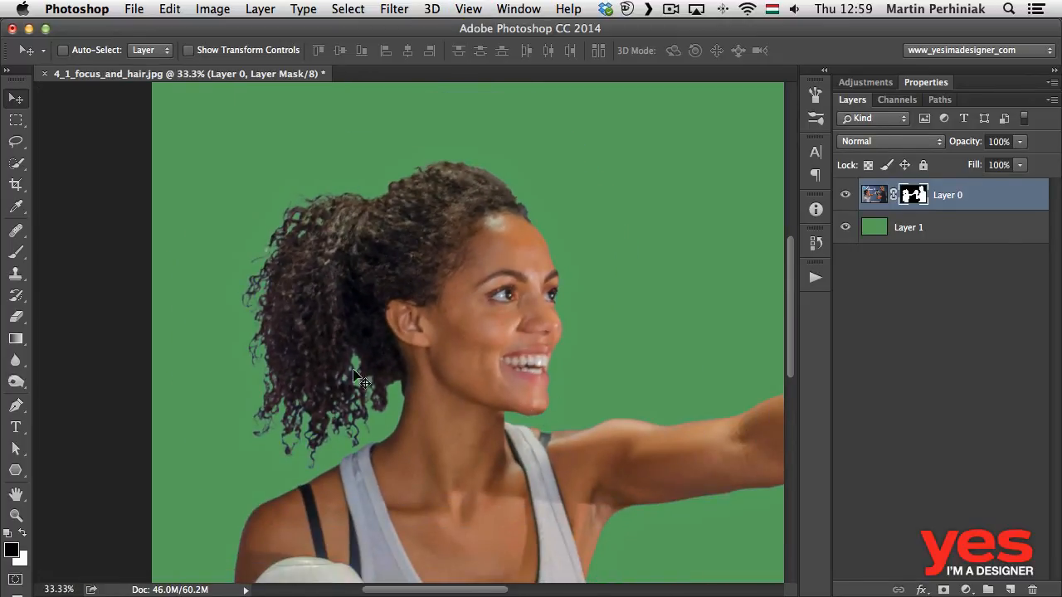
drag(265, 347, 338, 364)
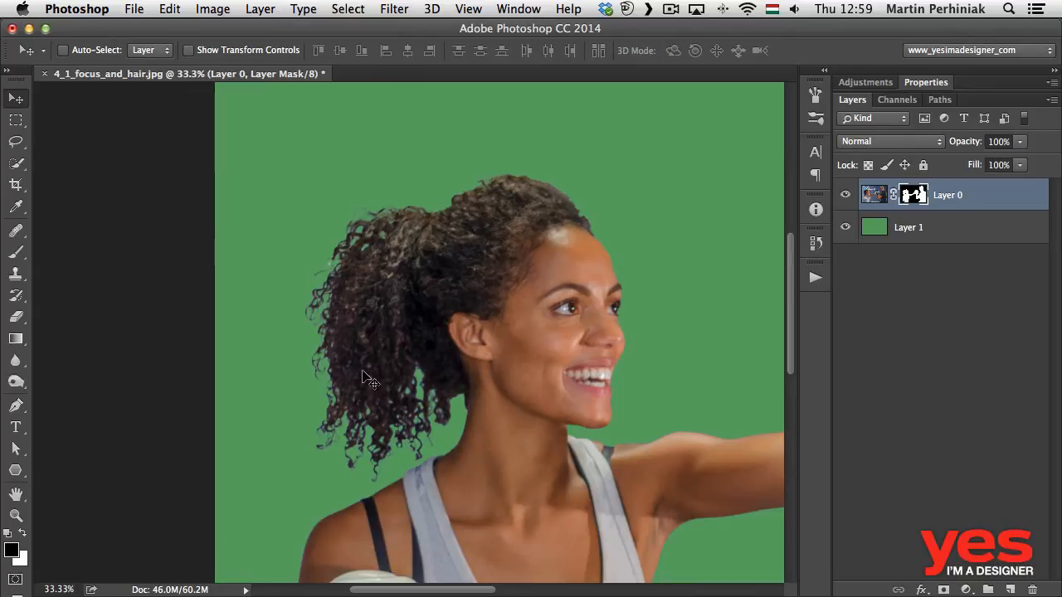
key(super+plus)
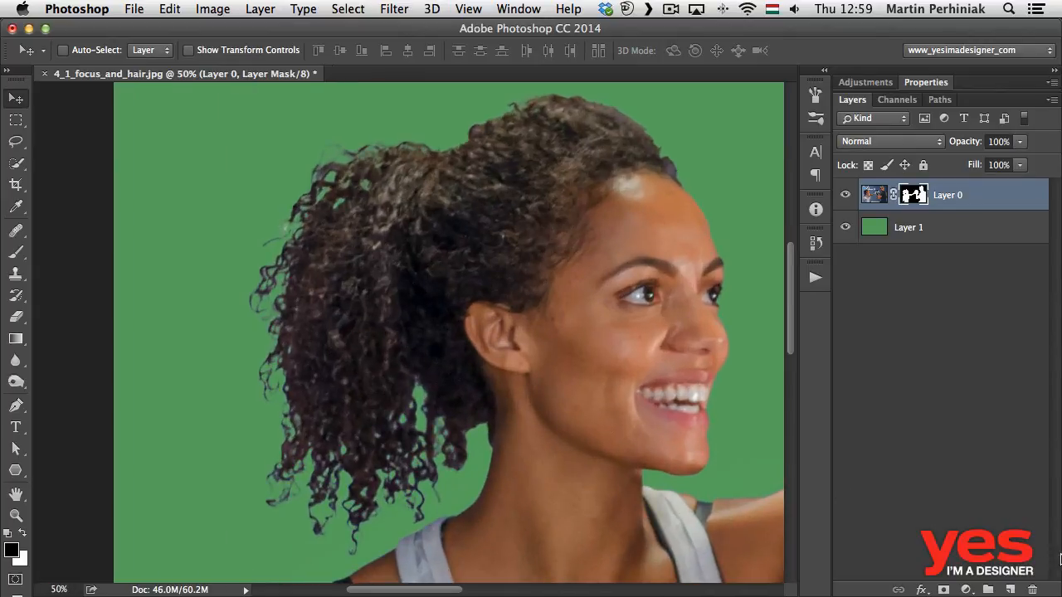
Step: Add a new layer above the boxers' layer and name it hair
click(1011, 590)
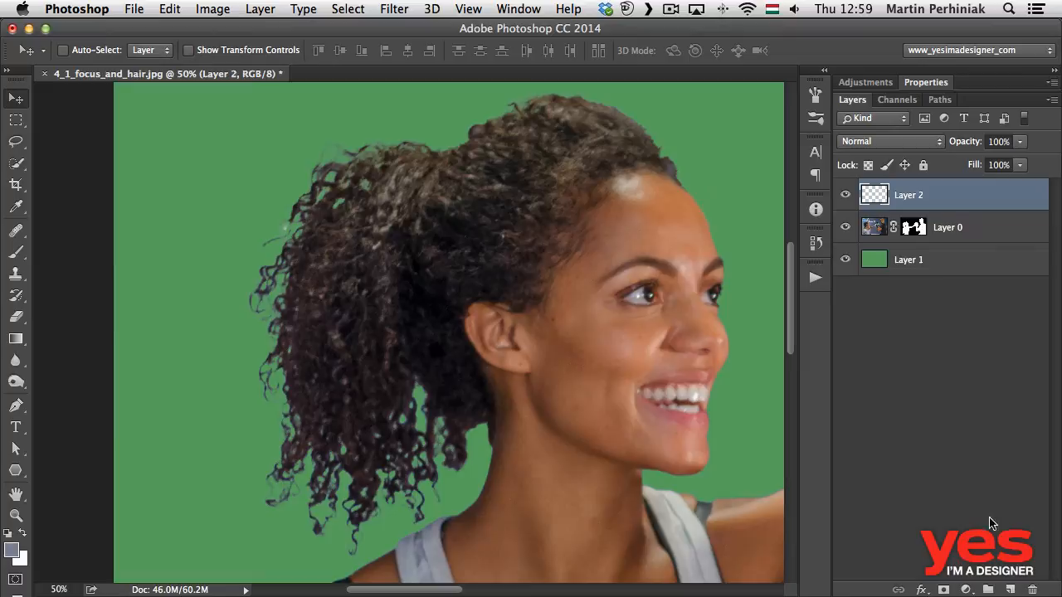
double_click(907, 195)
text(hair)
key(Return)
Step: Rename the boxers' layer as image and the green layer as back
double_click(947, 227)
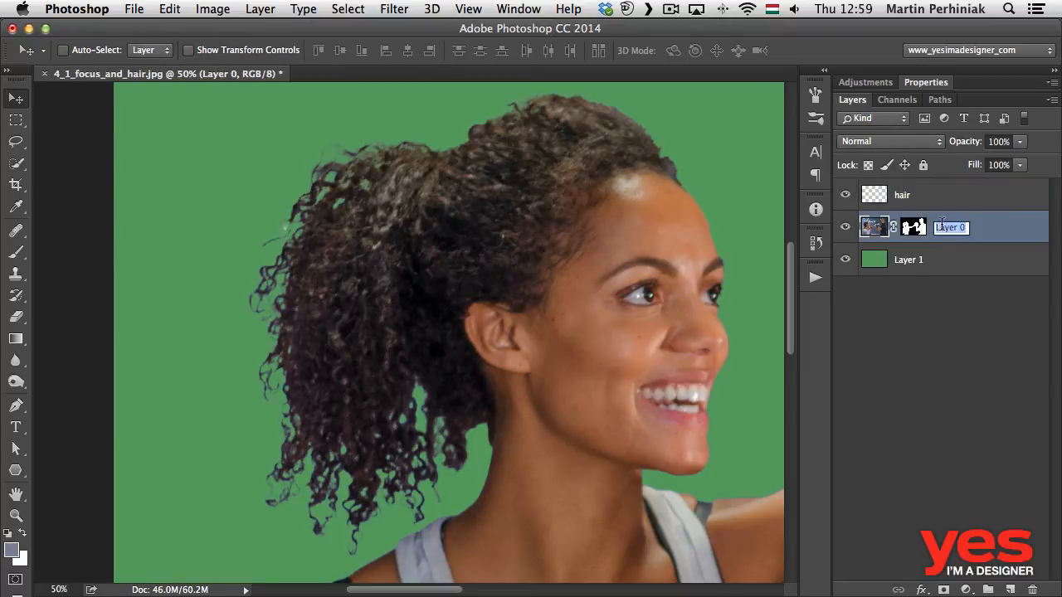
text(image)
key(Return)
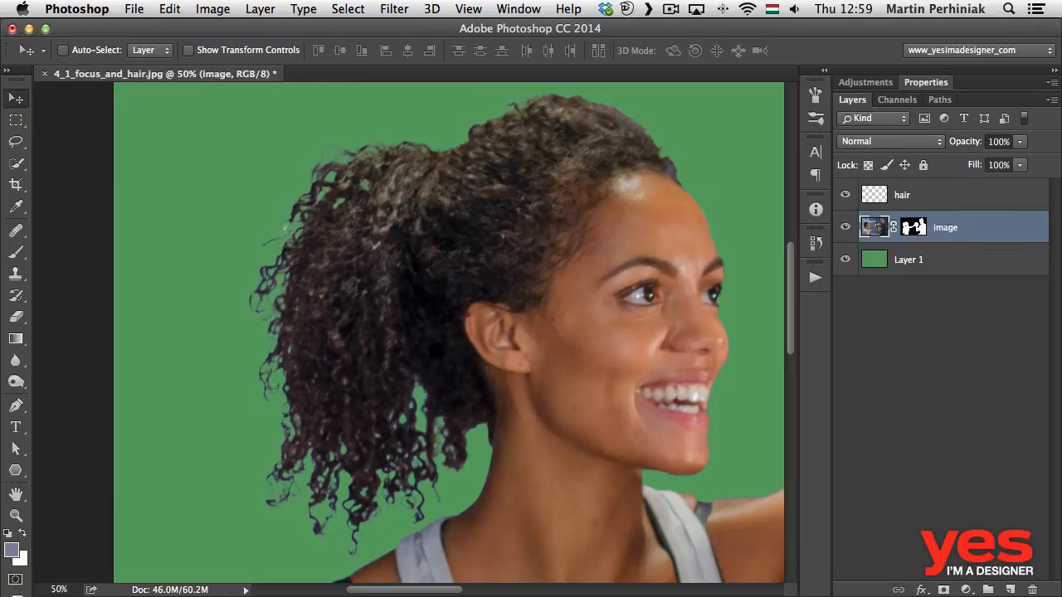
double_click(907, 260)
text(back)
key(Return)
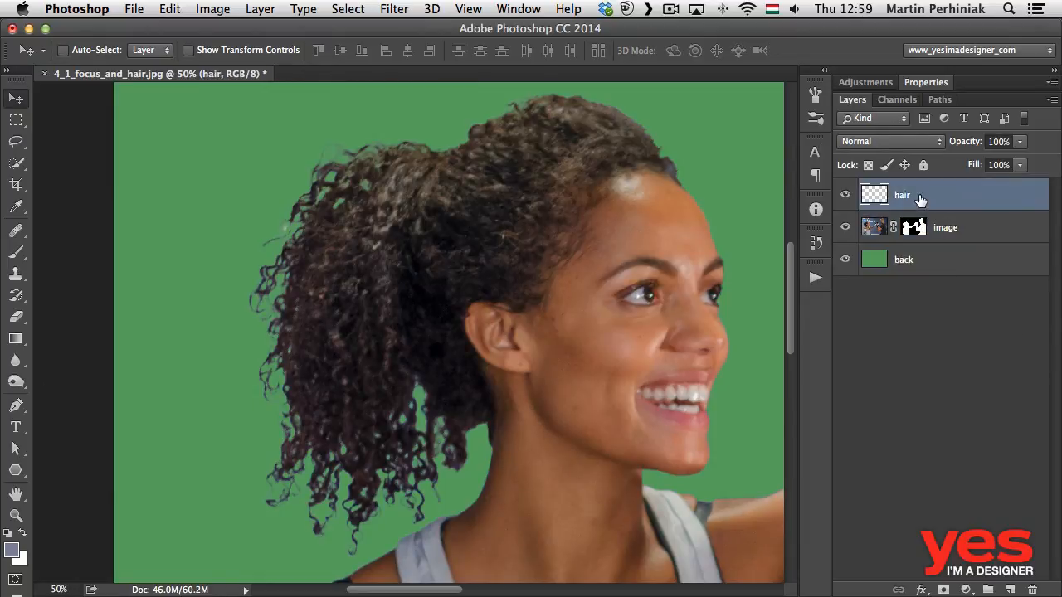
Step: Clip the hair layer to the image layer and brush a dark colour sampled from the hair over the ponytail's outer edge
click(923, 203)
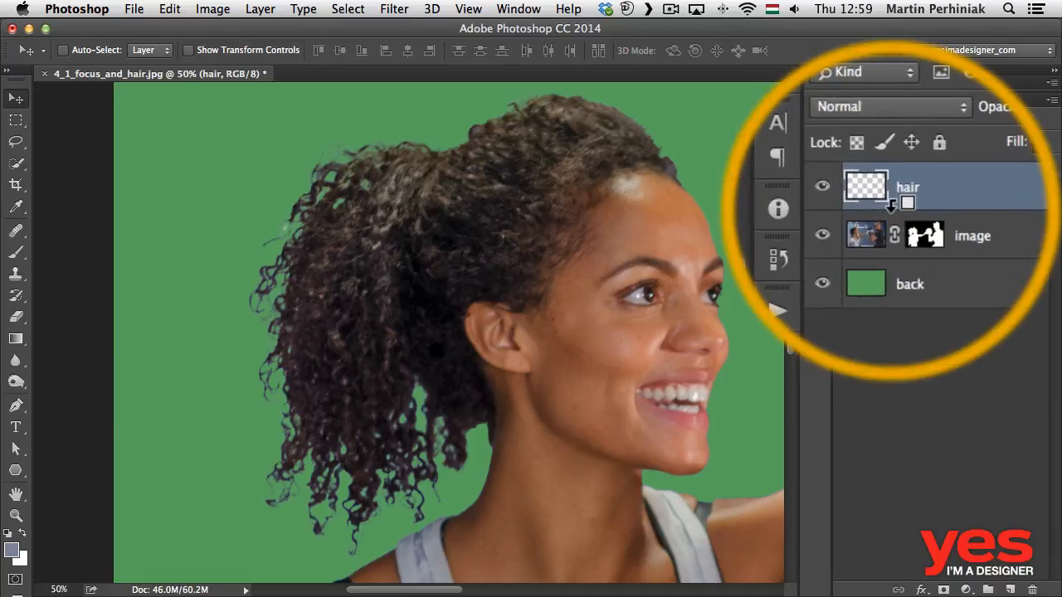
alt+click(891, 205)
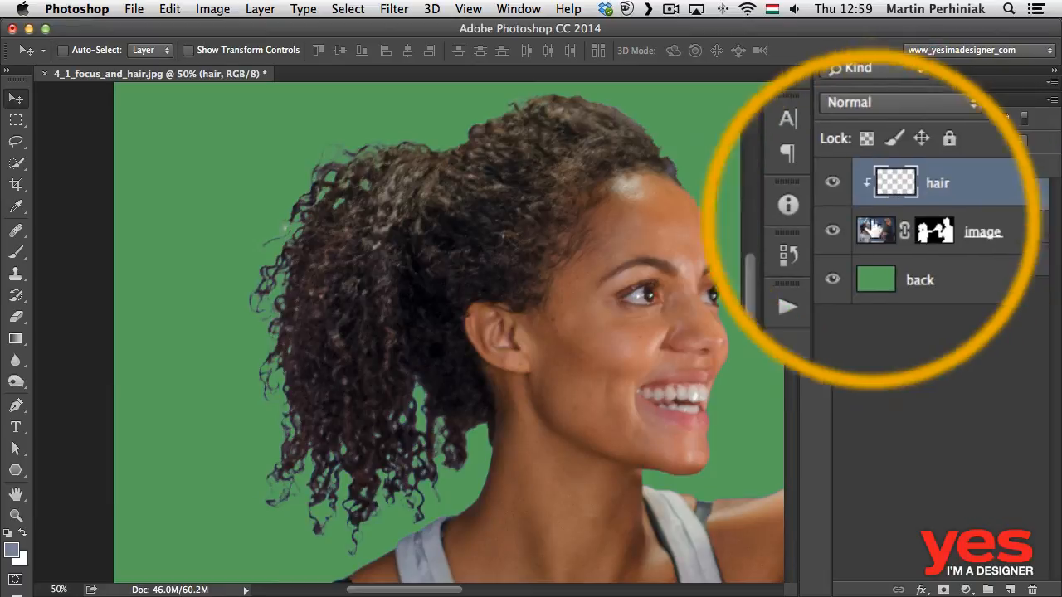
key(b)
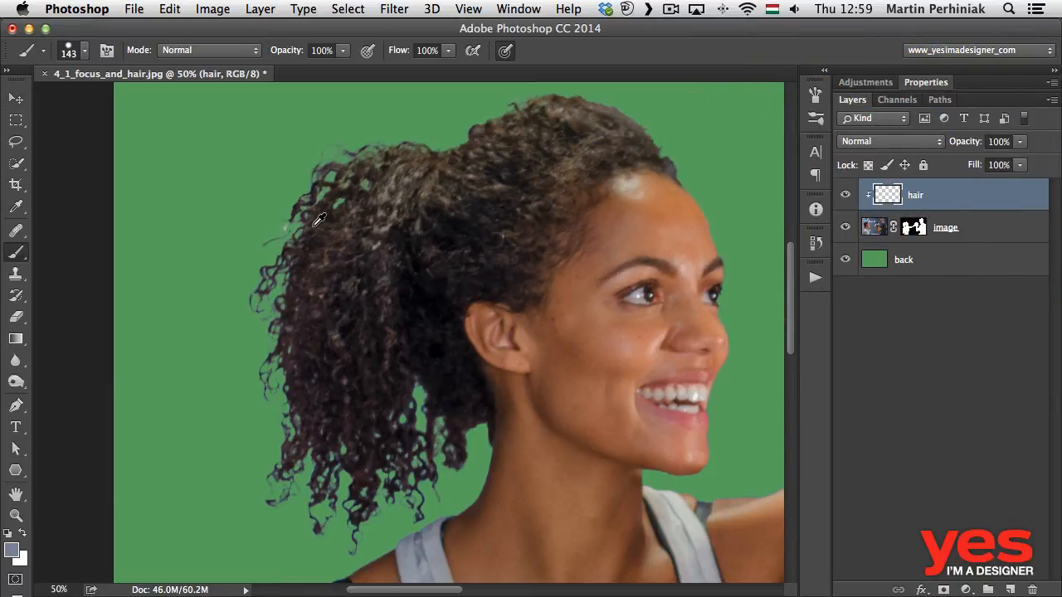
alt+click(317, 225)
mouse_move(317, 226)
mouse_down()
mouse_move(254, 228)
mouse_move(267, 253)
mouse_up()
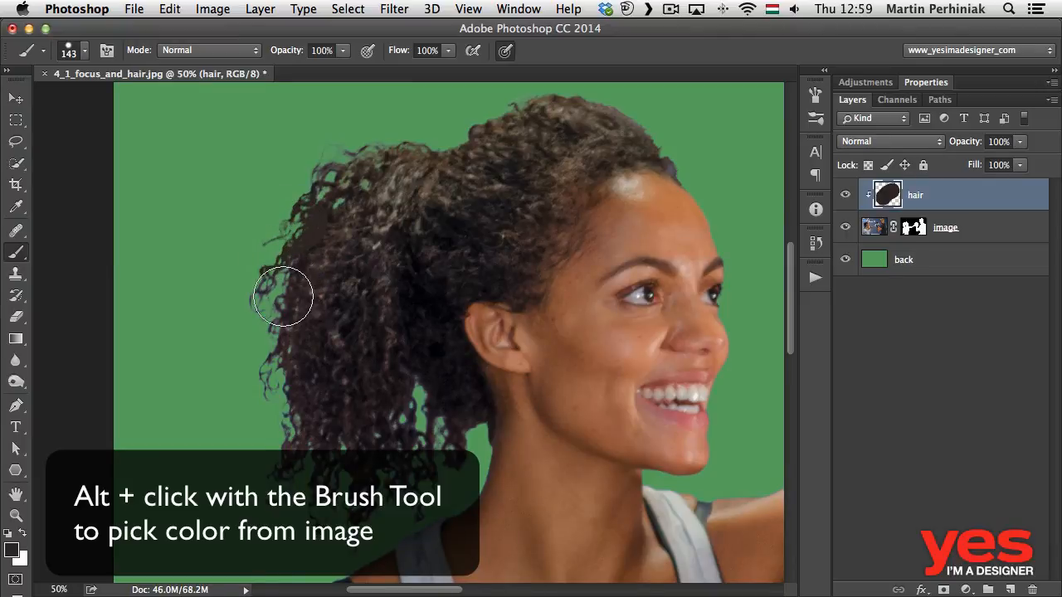
Step: Set the hair layer's blend mode to Color and paint over the ponytail's outer edge and lower curls
click(878, 143)
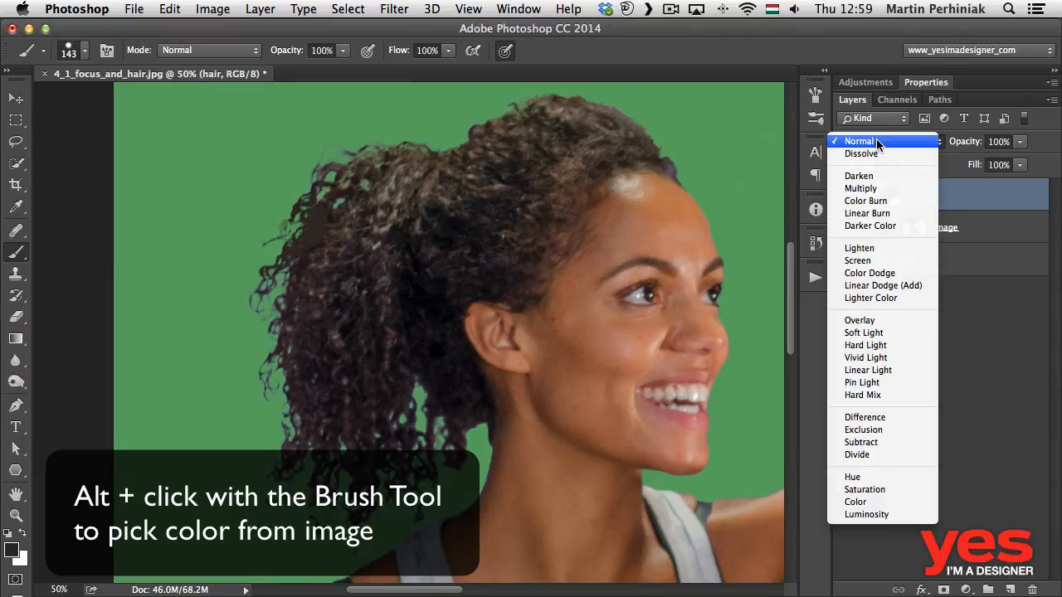
click(928, 502)
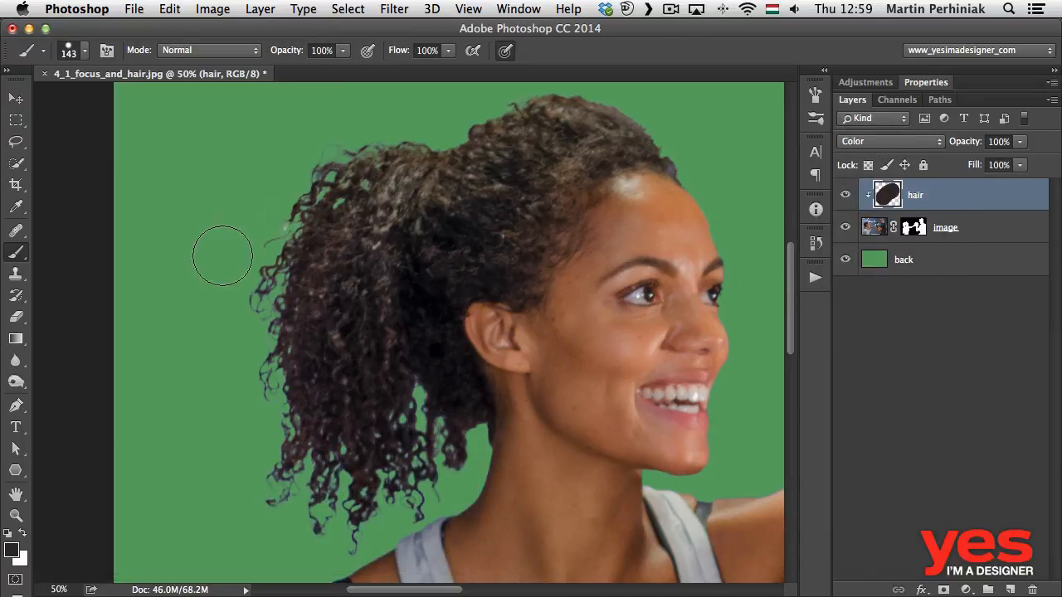
mouse_move(250, 313)
mouse_down()
mouse_move(245, 490)
mouse_move(288, 515)
mouse_move(268, 479)
mouse_move(261, 415)
mouse_up()
mouse_move(342, 553)
mouse_down()
mouse_move(309, 502)
mouse_move(308, 473)
mouse_move(328, 516)
mouse_move(344, 498)
mouse_move(331, 479)
mouse_move(337, 446)
mouse_move(372, 501)
mouse_move(436, 498)
mouse_move(439, 438)
mouse_move(418, 416)
mouse_move(409, 436)
mouse_up()
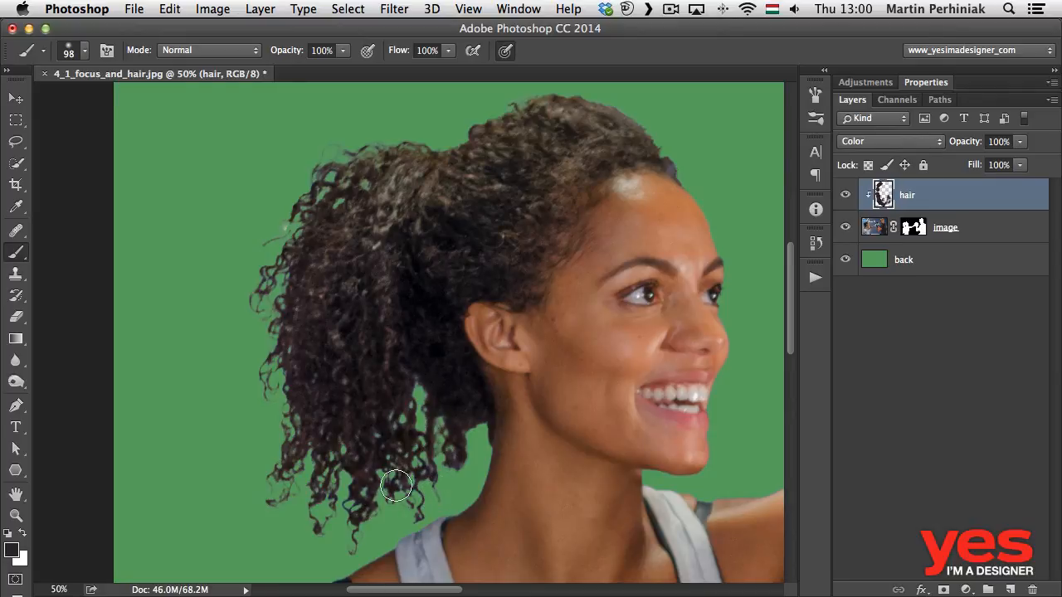
Step: Paint the lower curls, the ponytail's outer edge and the top of the head with colours sampled from nearby lower and upper hair
alt+click(461, 390)
mouse_move(432, 412)
mouse_down()
mouse_move(427, 502)
mouse_move(435, 471)
mouse_move(415, 503)
mouse_move(390, 475)
mouse_move(397, 479)
mouse_move(417, 385)
mouse_move(425, 422)
mouse_move(424, 408)
mouse_move(460, 470)
mouse_move(463, 451)
mouse_move(375, 461)
mouse_up()
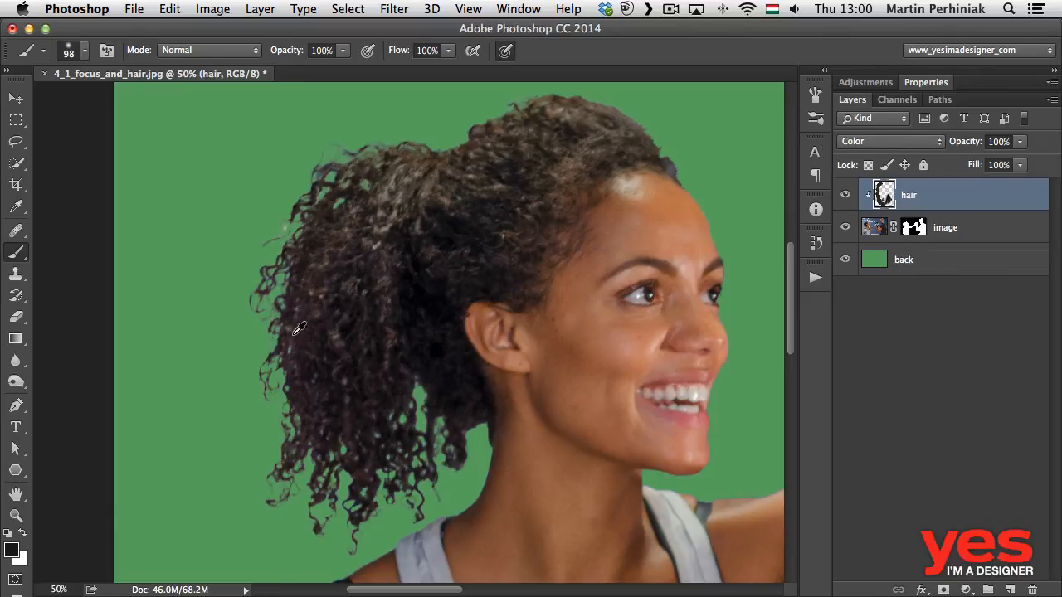
alt+click(387, 196)
mouse_move(286, 203)
mouse_down()
mouse_move(261, 237)
mouse_move(289, 228)
mouse_up()
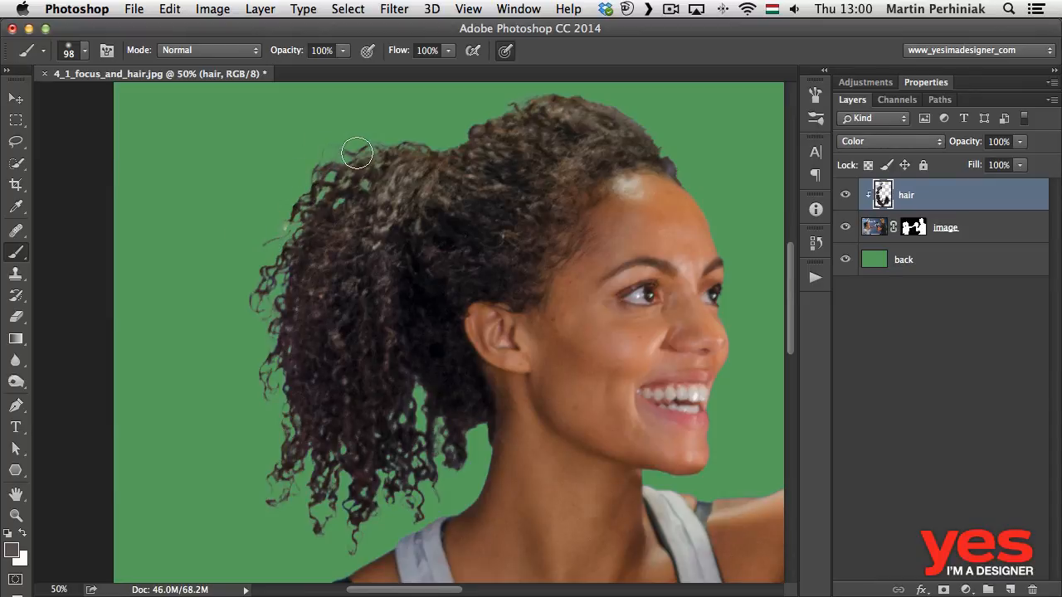
mouse_move(252, 299)
mouse_down()
mouse_move(277, 258)
mouse_move(280, 338)
mouse_up()
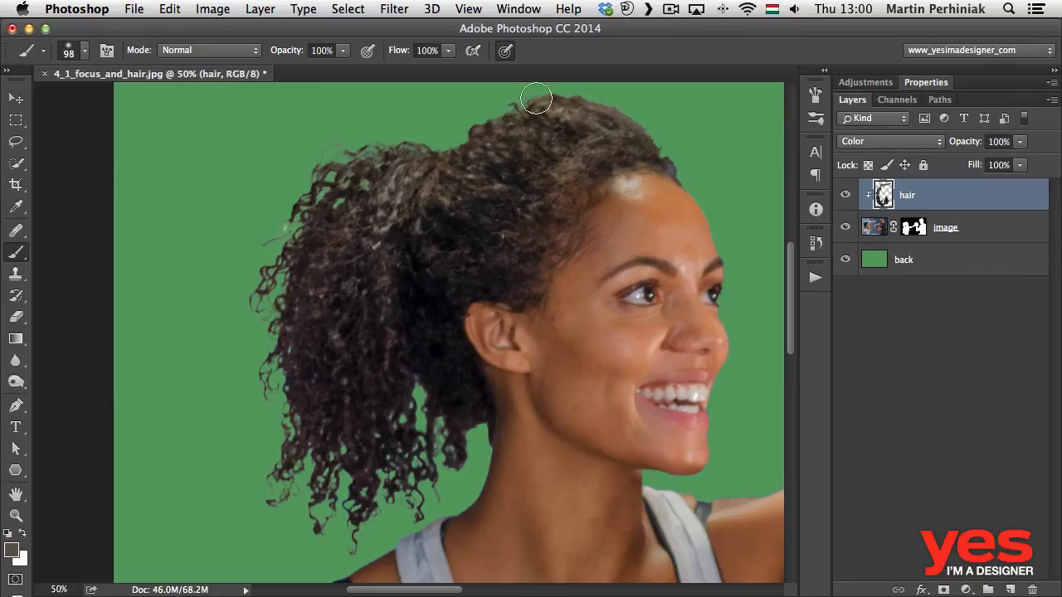
drag(581, 114, 533, 149)
mouse_move(615, 183)
mouse_down()
mouse_move(664, 249)
mouse_move(635, 285)
mouse_move(608, 207)
mouse_move(610, 170)
mouse_move(572, 141)
mouse_up()
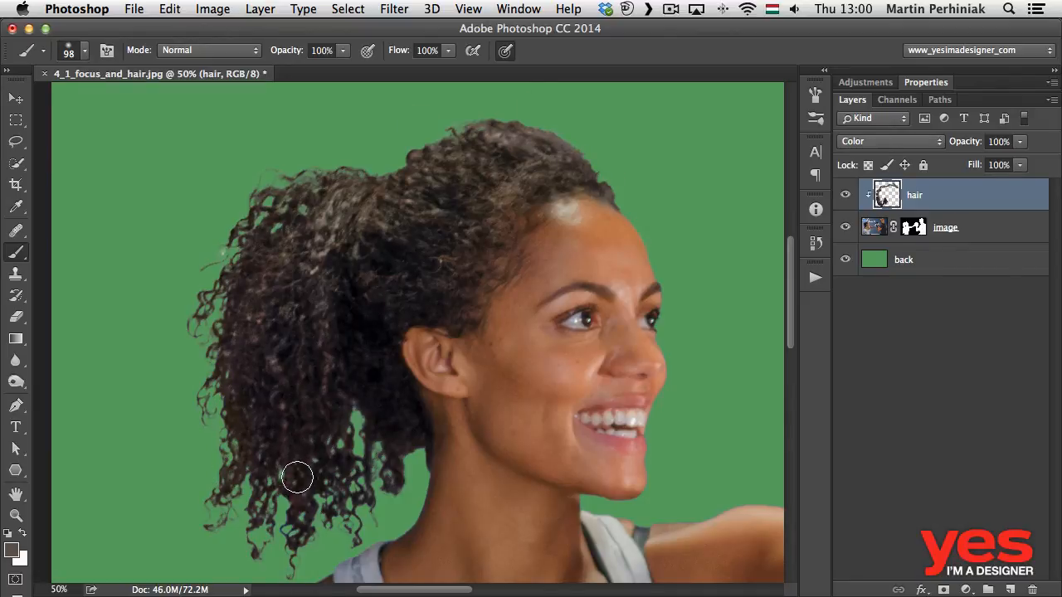
Step: Compare the woman's hair with the hair layer hidden and shown, leaving the layer visible
scroll(379, 344, down, 3)
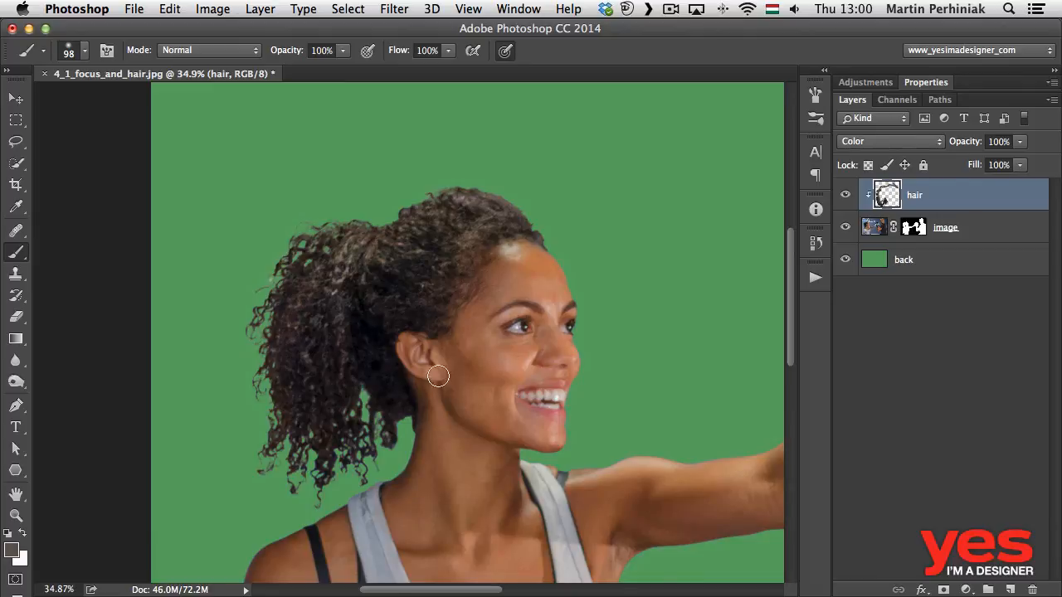
scroll(397, 377, down, 5)
drag(404, 320, 350, 216)
scroll(350, 215, up, 3)
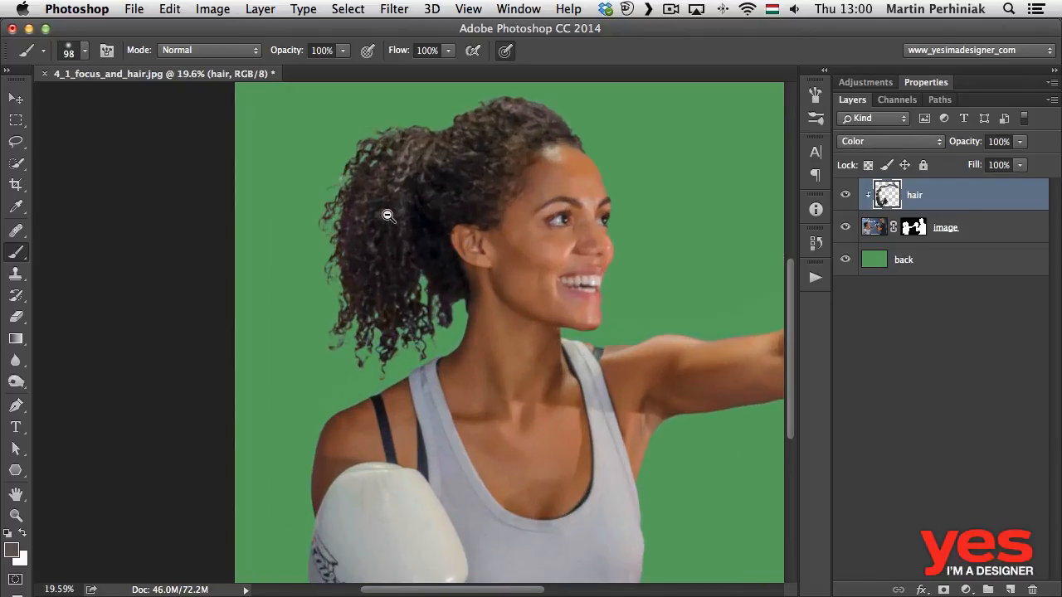
click(846, 196)
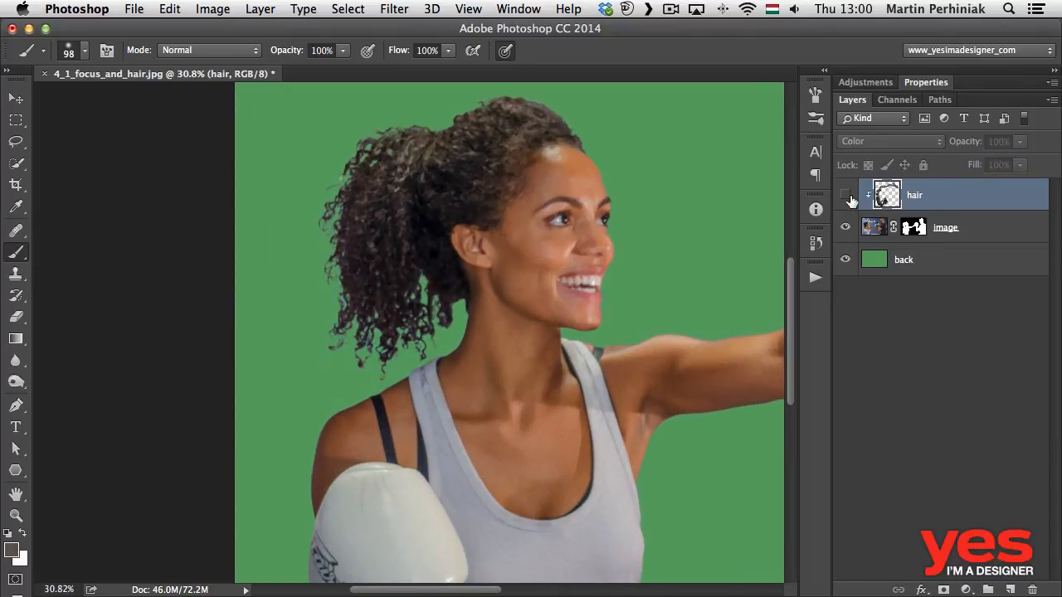
click(847, 196)
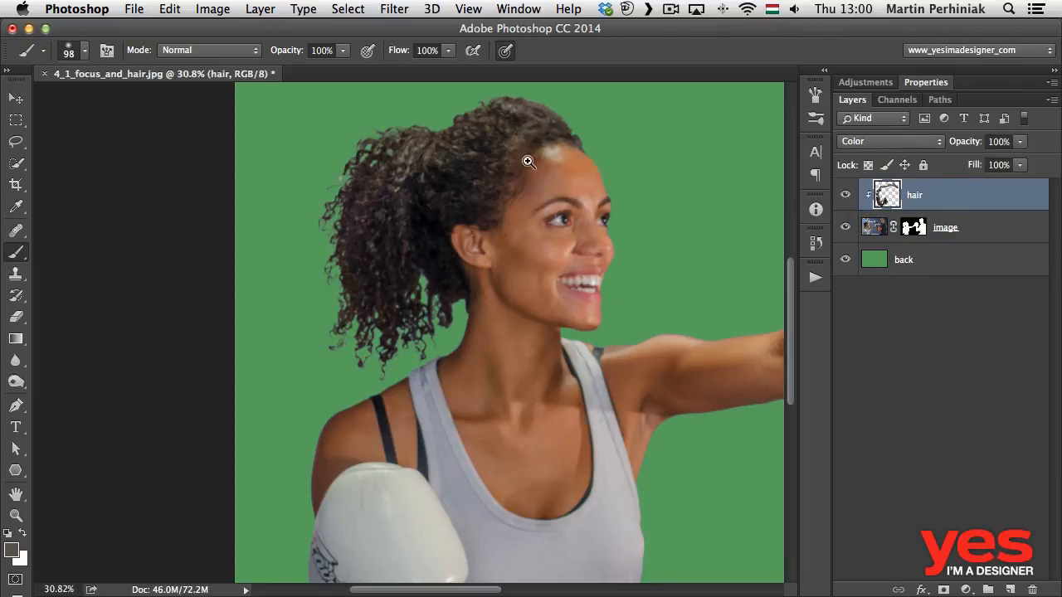
scroll(539, 161, up, 2)
scroll(539, 162, up, 1)
click(847, 196)
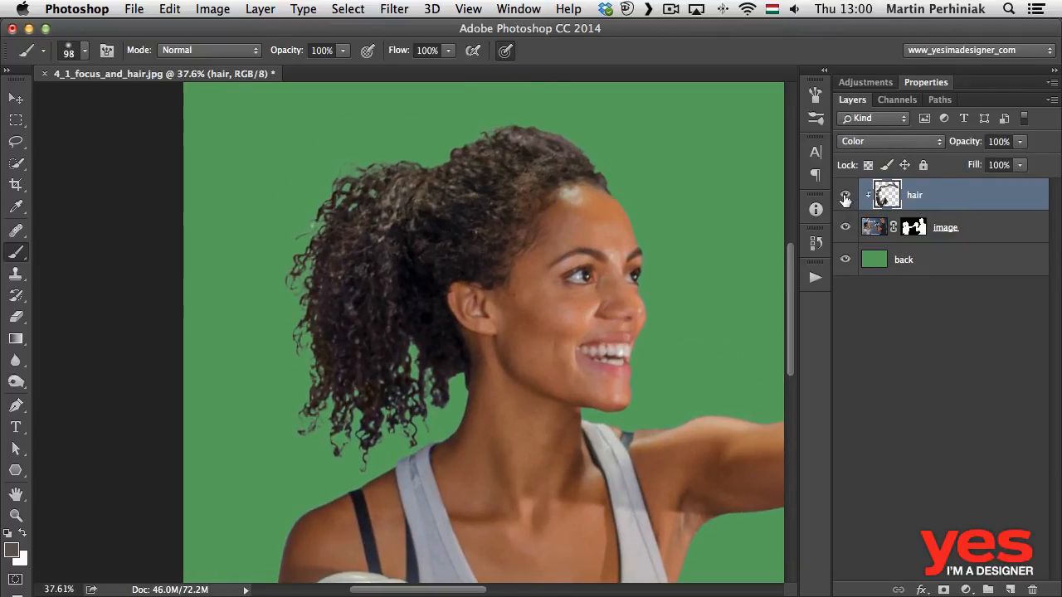
click(845, 195)
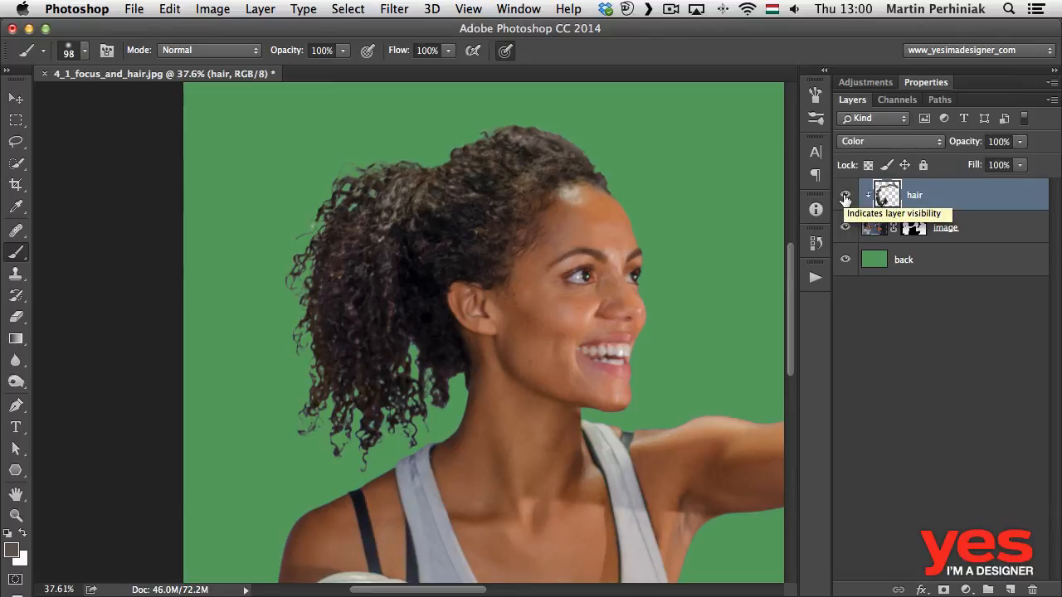
Step: Review the full cutout of both boxers against the green background
scroll(591, 296, down, 3)
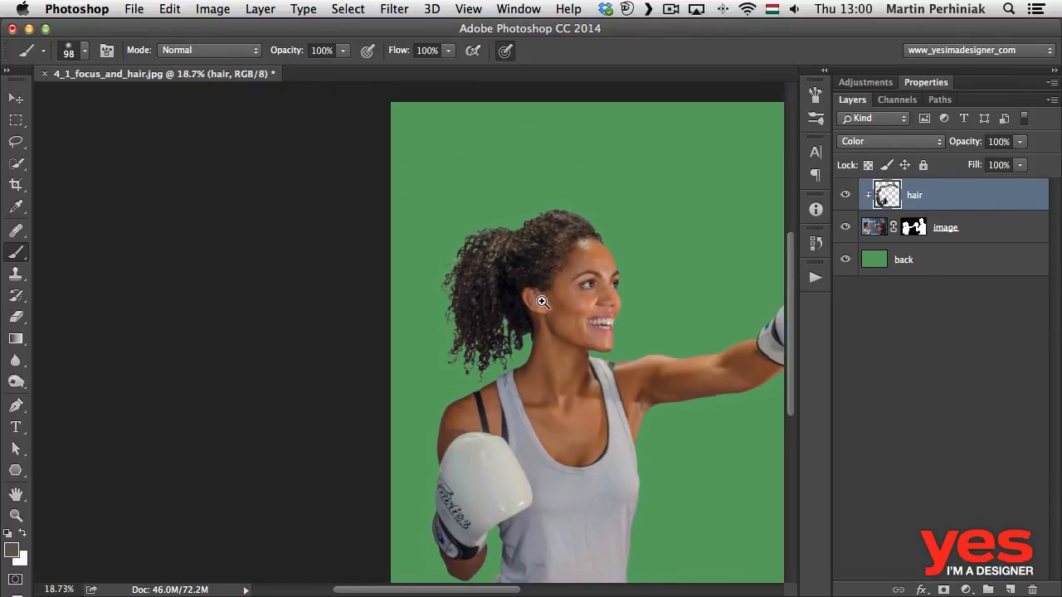
drag(694, 330, 566, 230)
scroll(568, 257, down, 2)
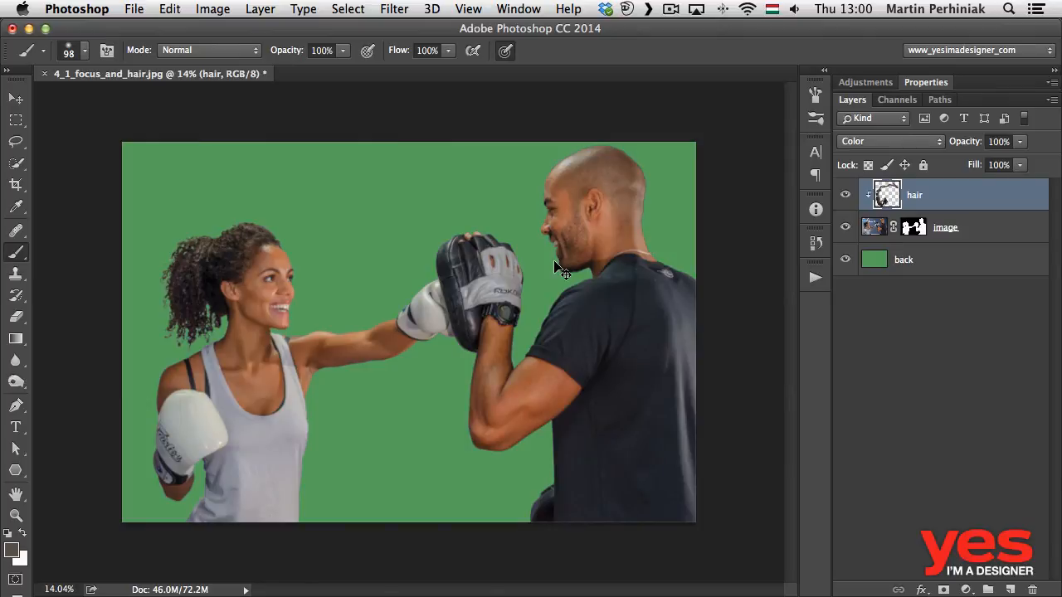
scroll(555, 262, up, 2)
key(v)
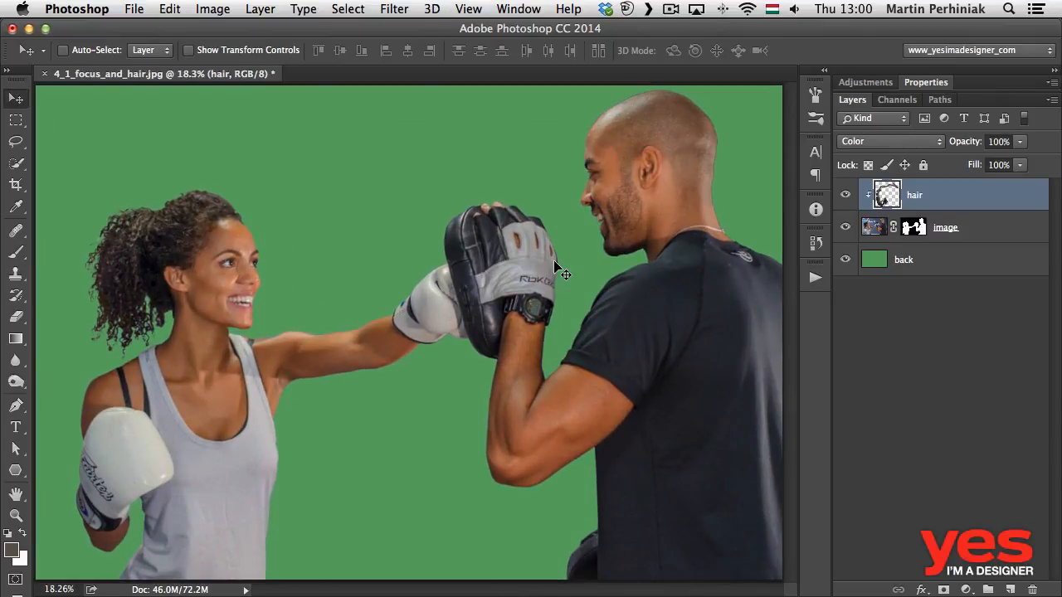